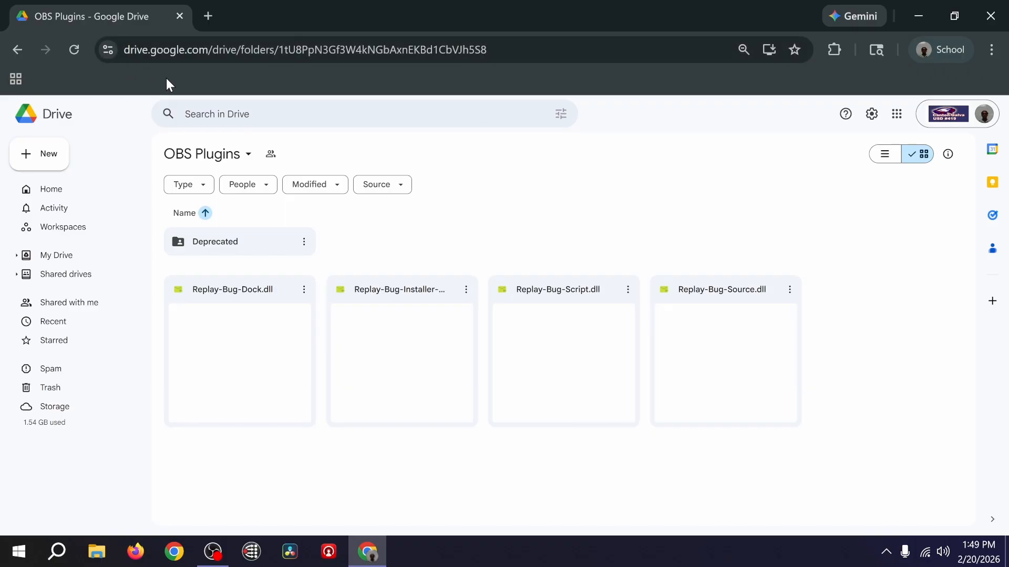
Download the Replay-Bug-Installer-v1.0.exe file from the OBS Plugins folder, accepting the file type risk
click(150, 50)
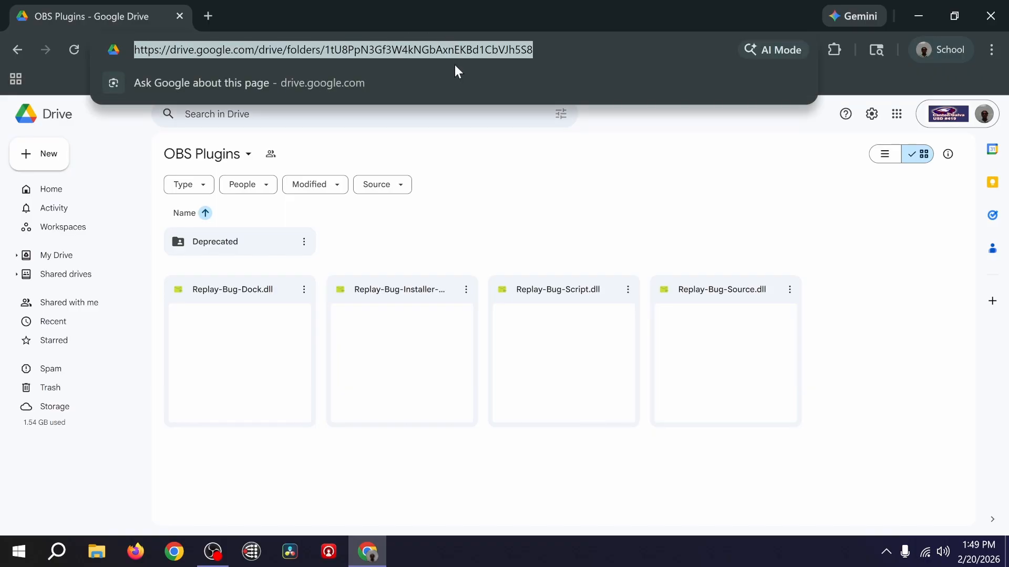
click(480, 204)
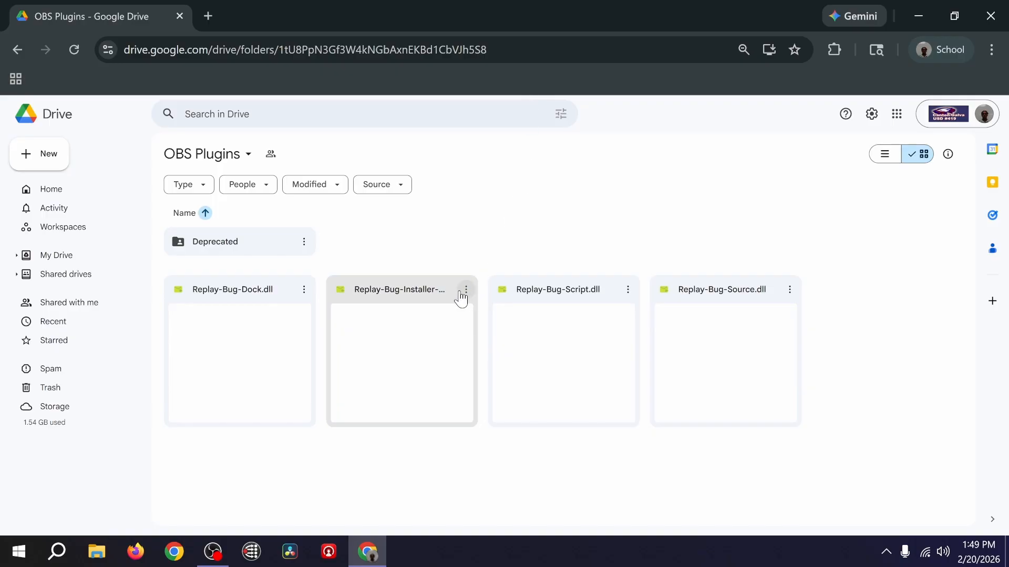
click(389, 290)
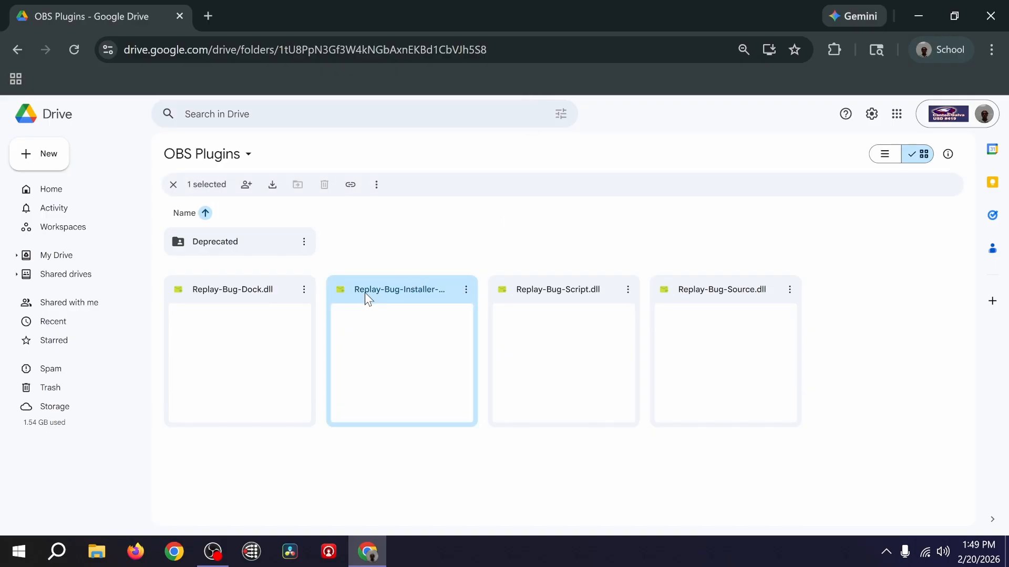
click(466, 290)
click(487, 348)
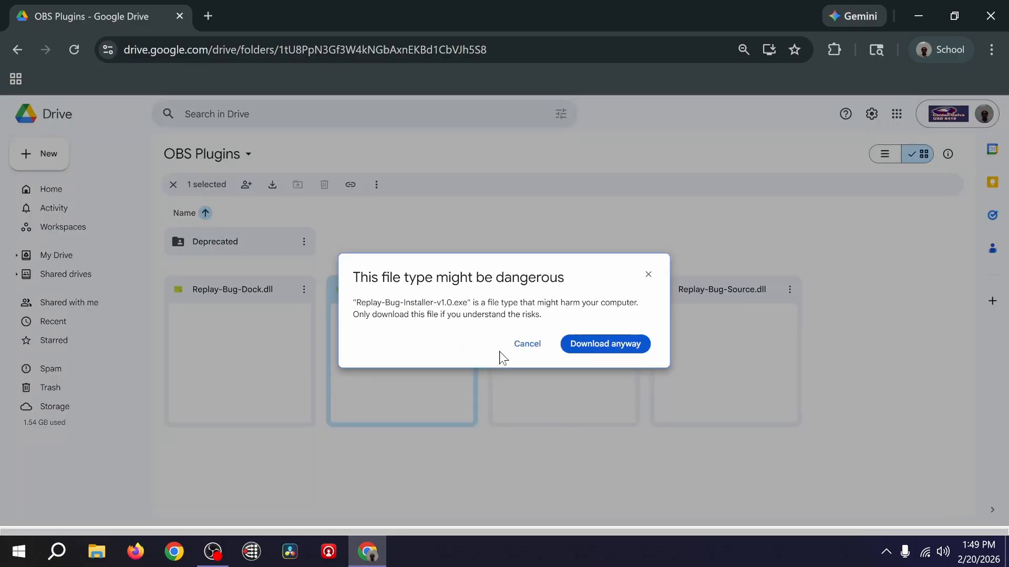
drag(349, 294, 606, 310)
click(607, 311)
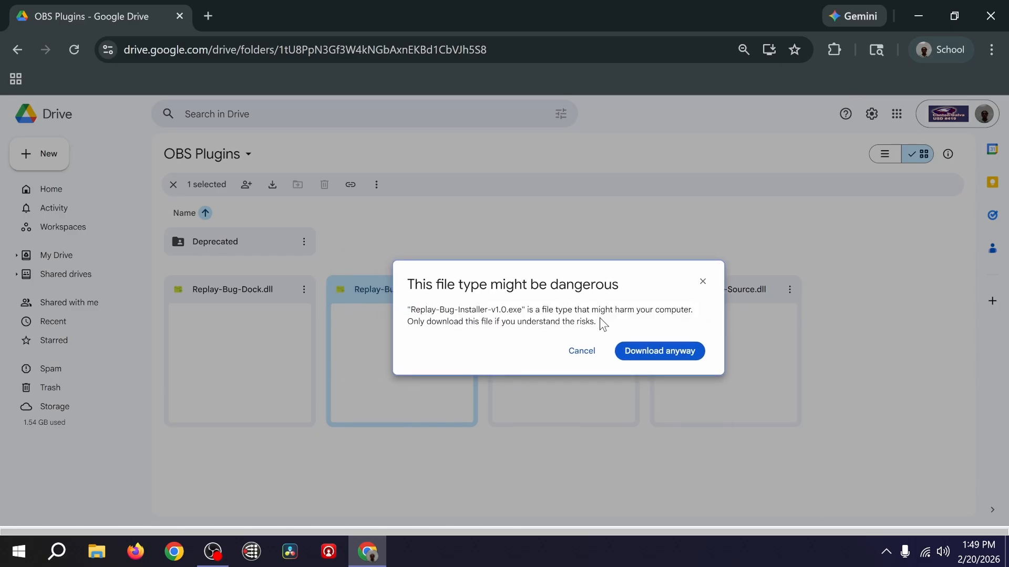
click(657, 351)
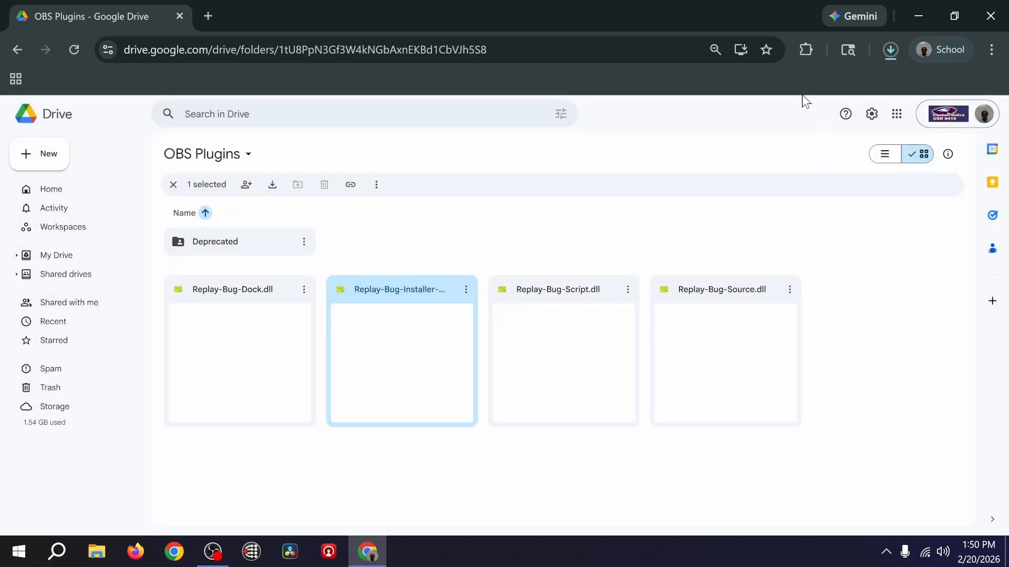
Run the downloaded Replay Bug installer, allow it to make changes to the device, and accept its license agreement
click(890, 50)
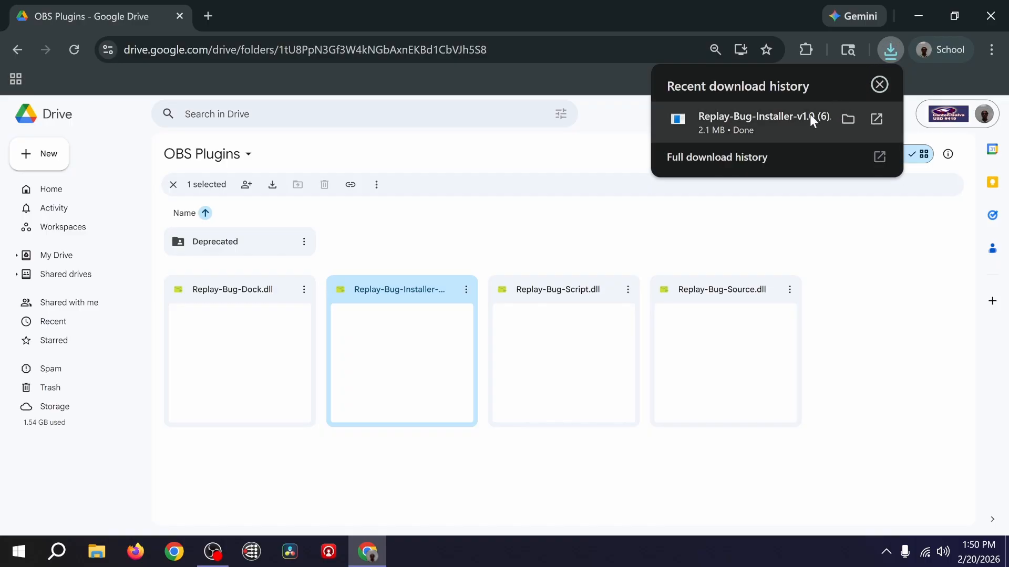
click(755, 127)
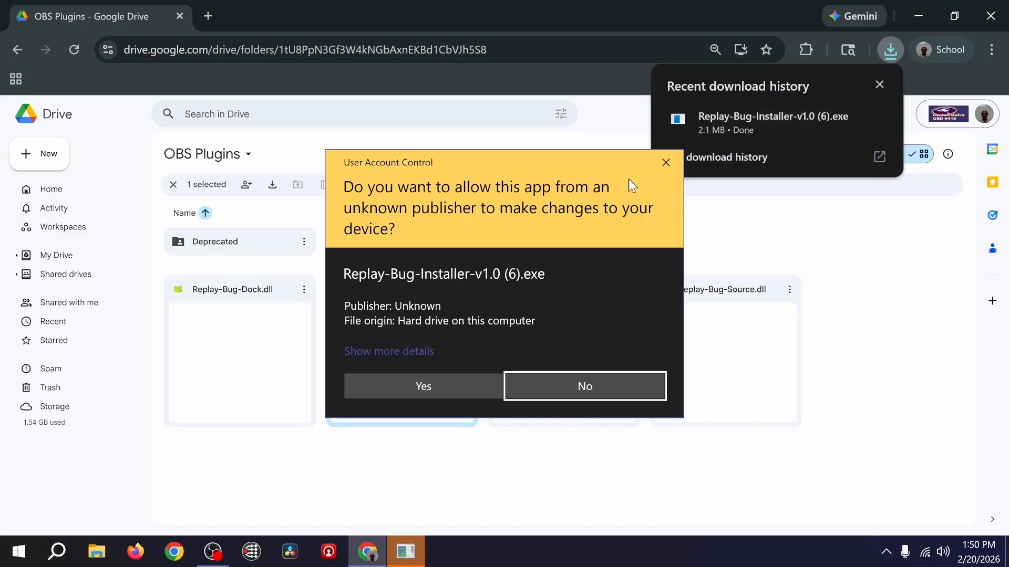
click(428, 387)
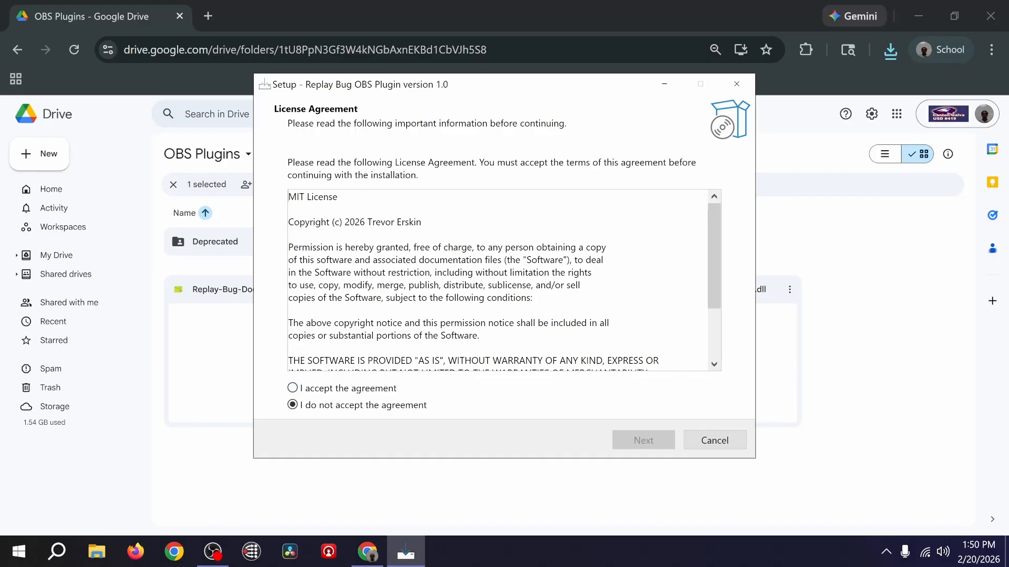
scroll(291, 219, down, 2)
click(307, 390)
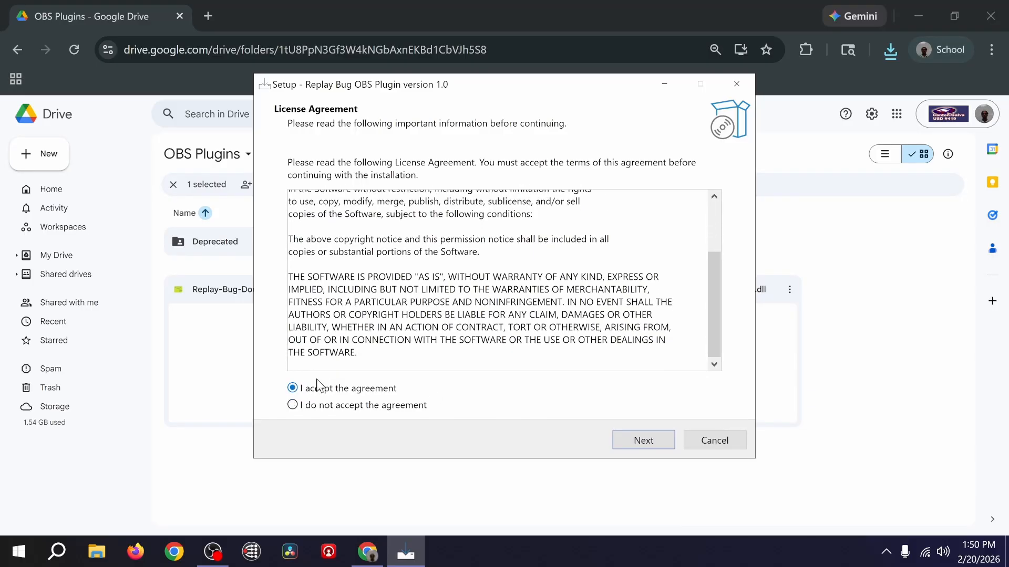
click(620, 441)
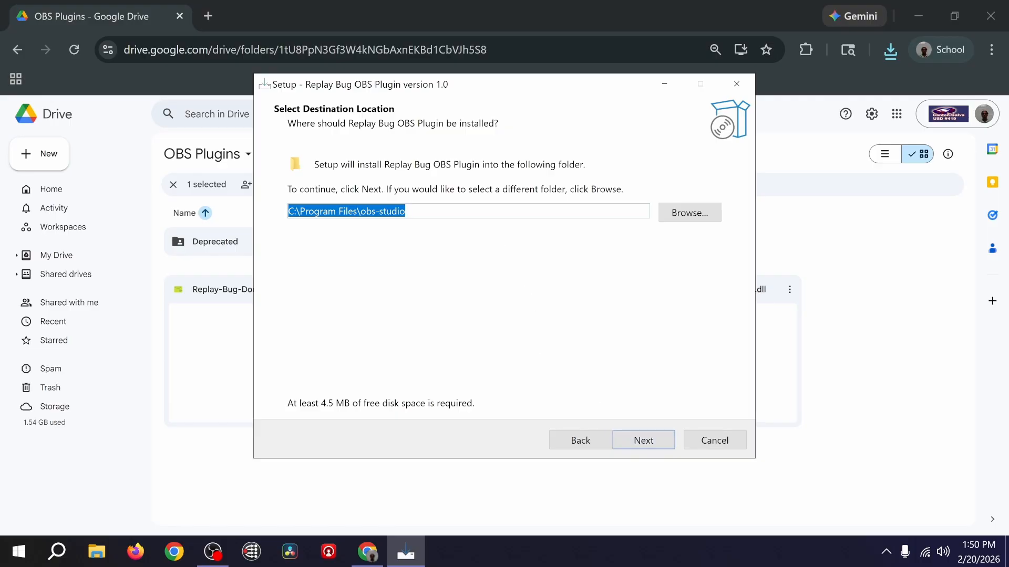
Install the Replay Bug OBS Plugin into the existing folder C:\Program Files\obs-studio and finish the setup
click(429, 211)
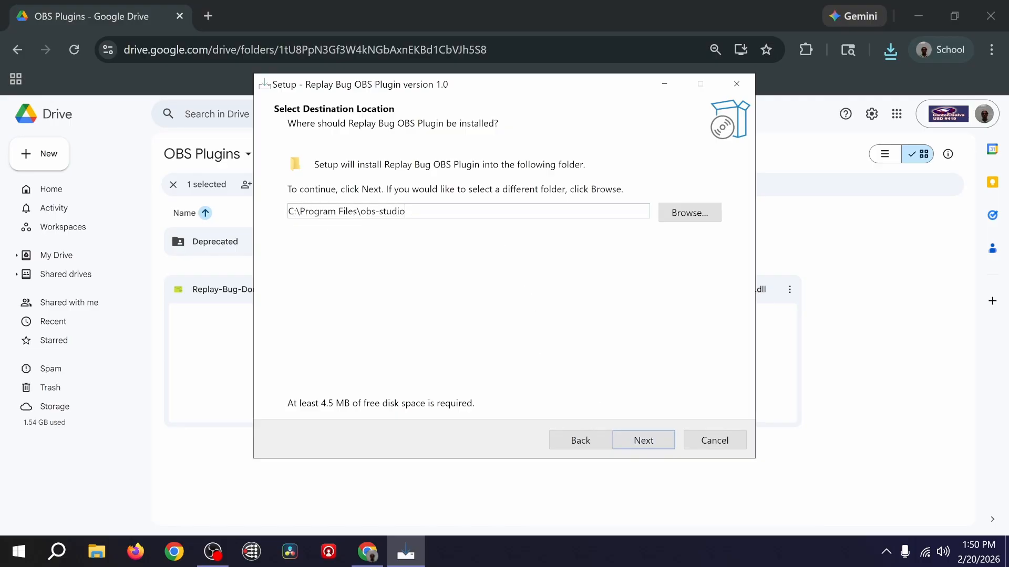
drag(405, 211, 288, 219)
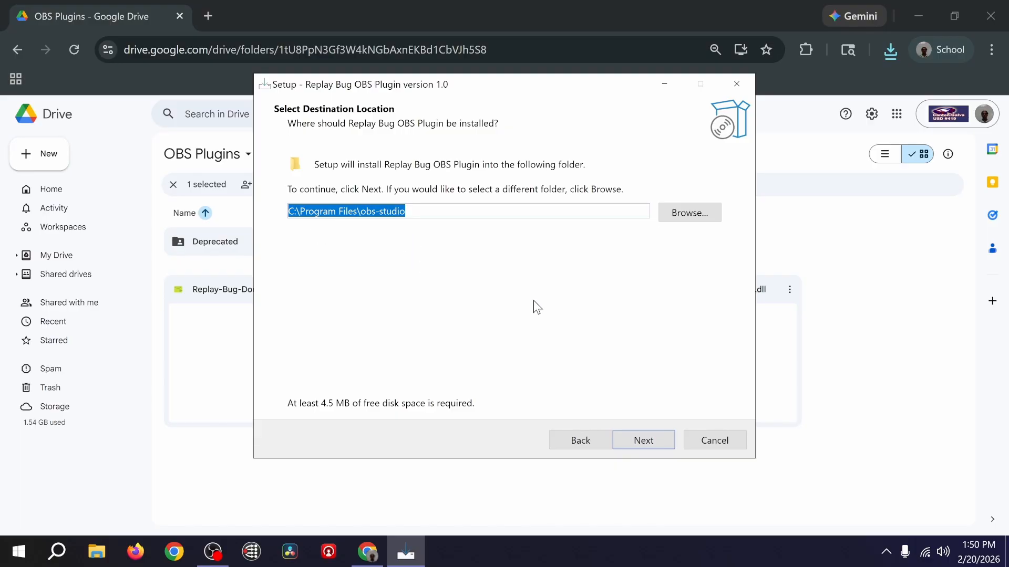
click(633, 440)
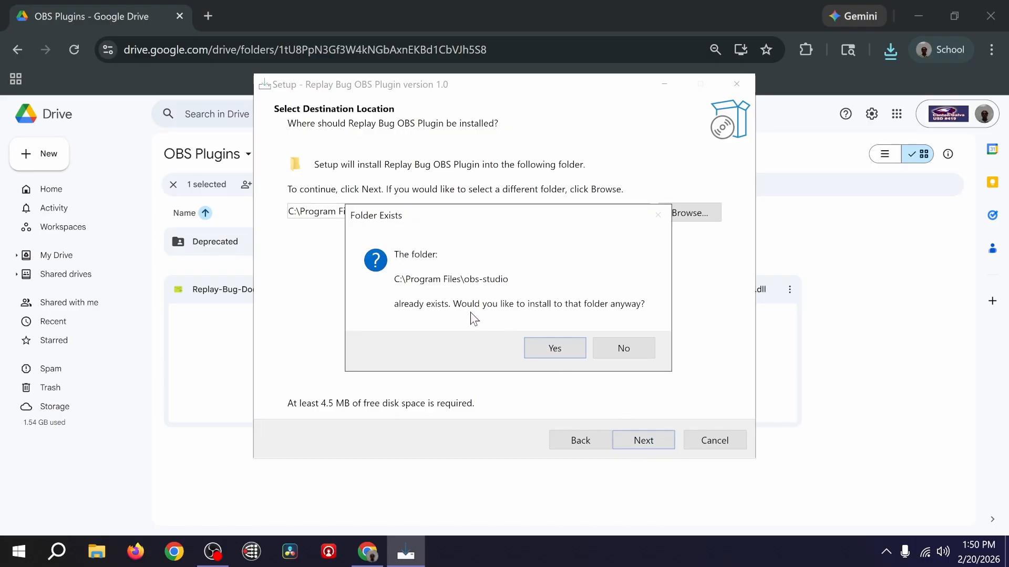
click(553, 354)
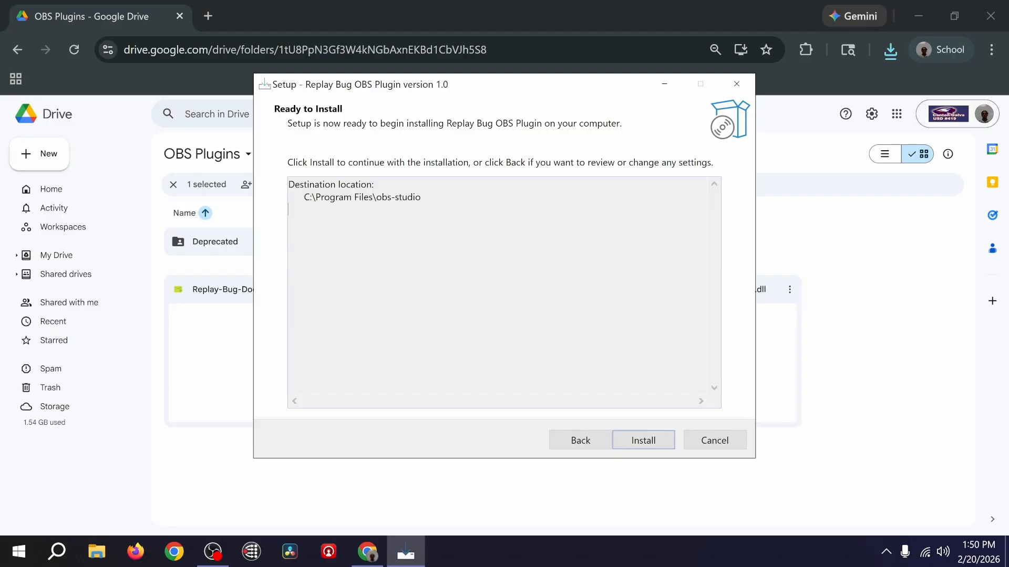
click(654, 434)
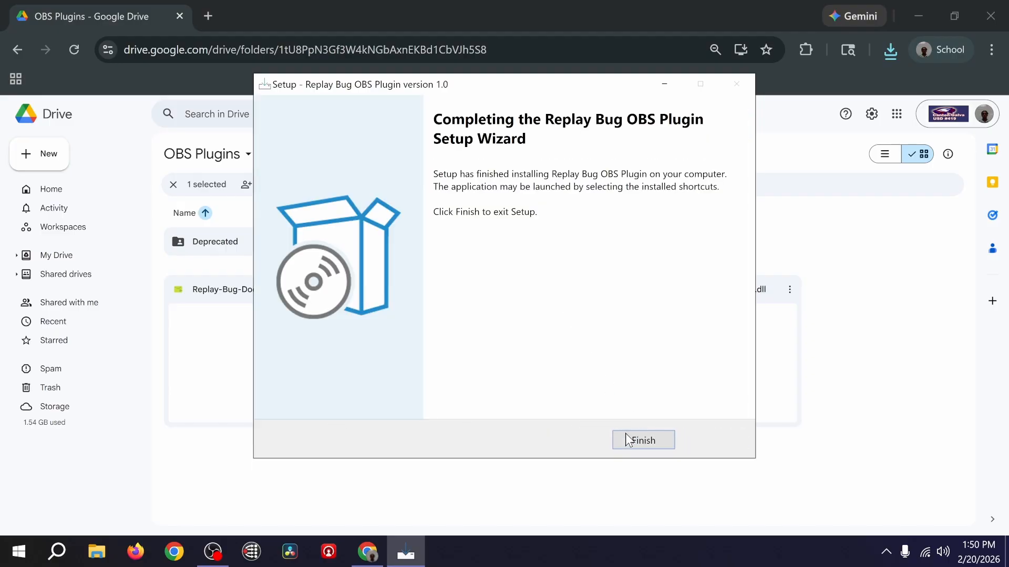
click(642, 440)
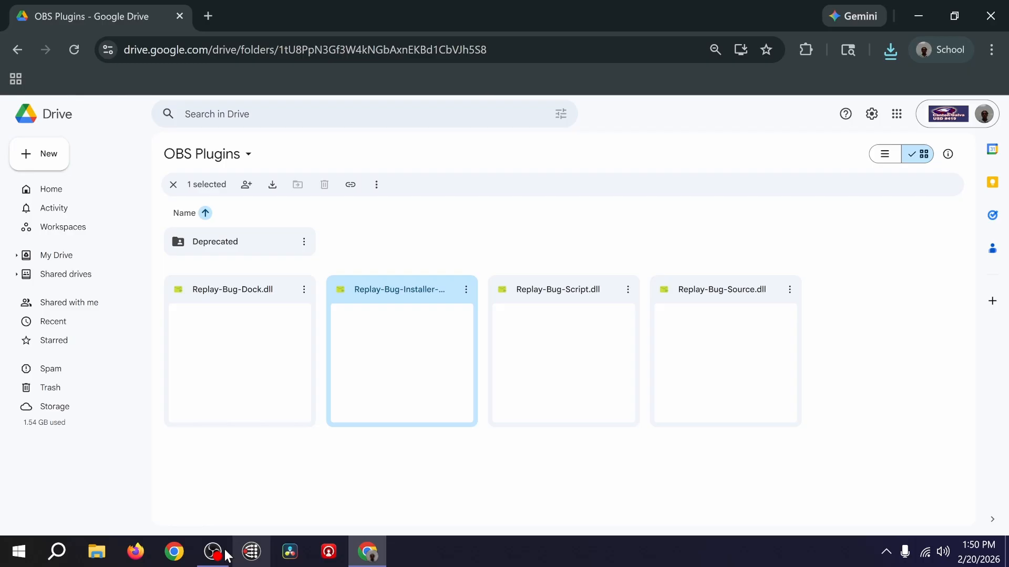
Switch to OBS and check the Plugin Manager's installed list for the Replay Bug plugins
click(464, 488)
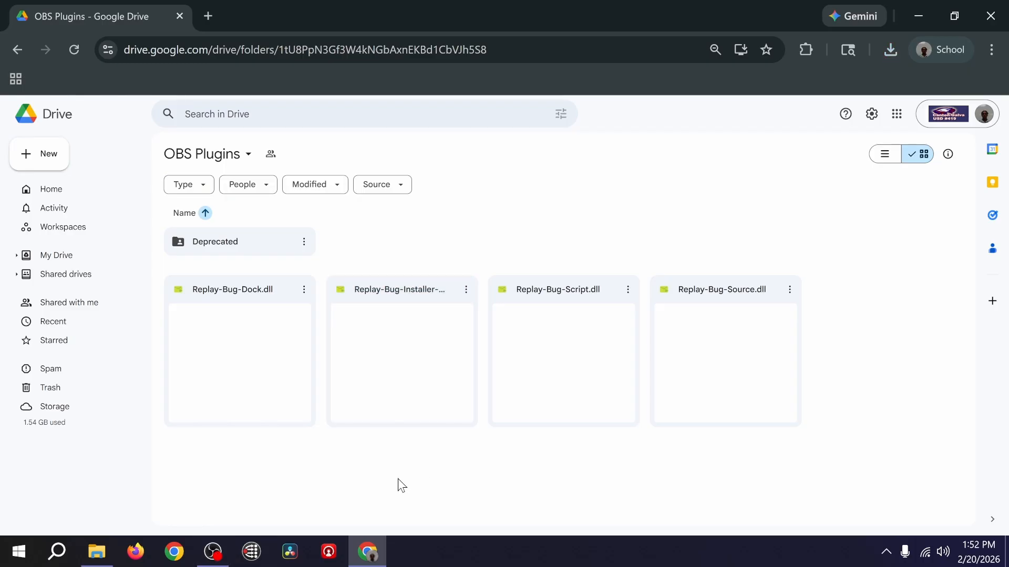
click(222, 549)
click(221, 549)
click(213, 550)
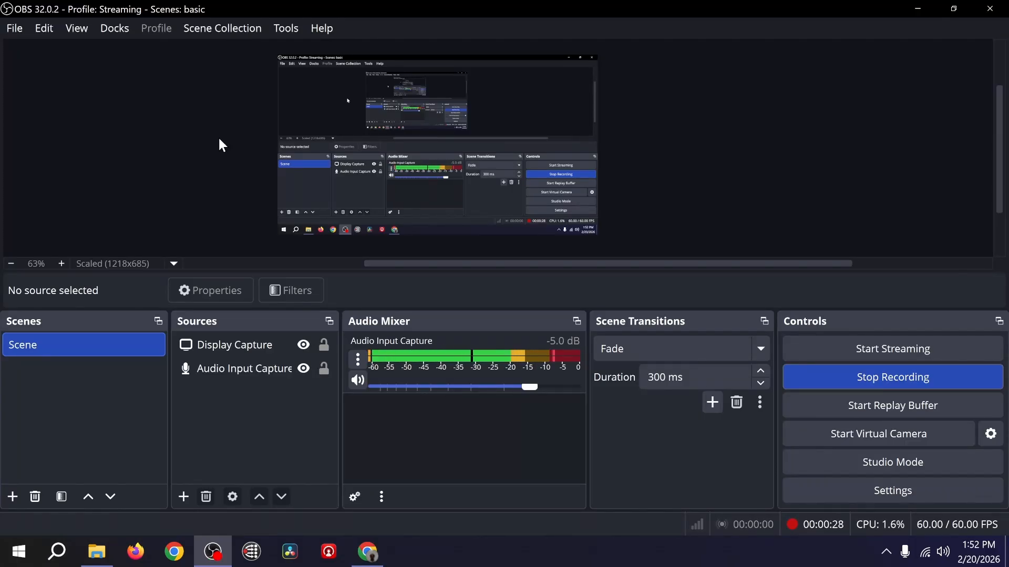
click(277, 29)
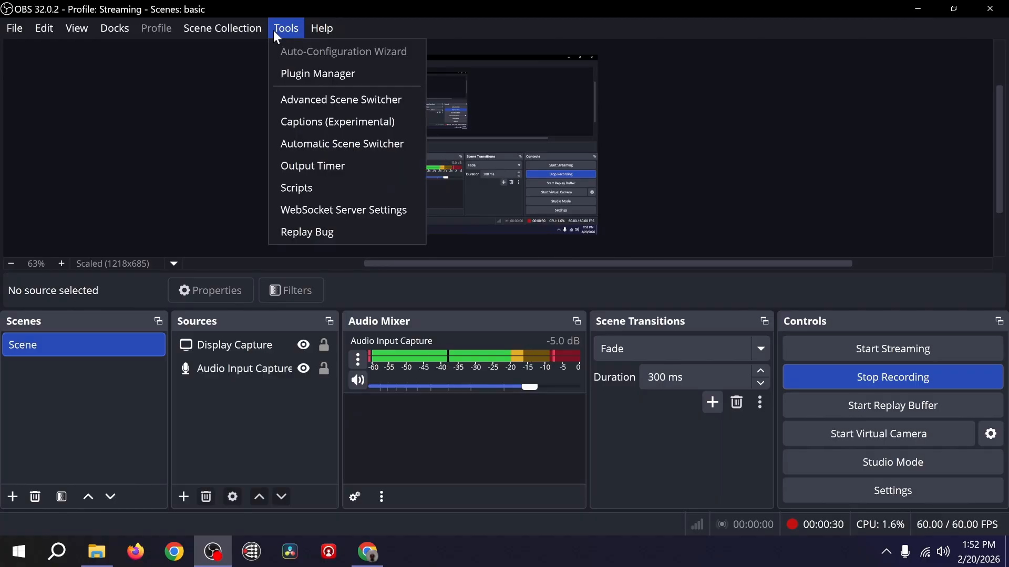
click(302, 81)
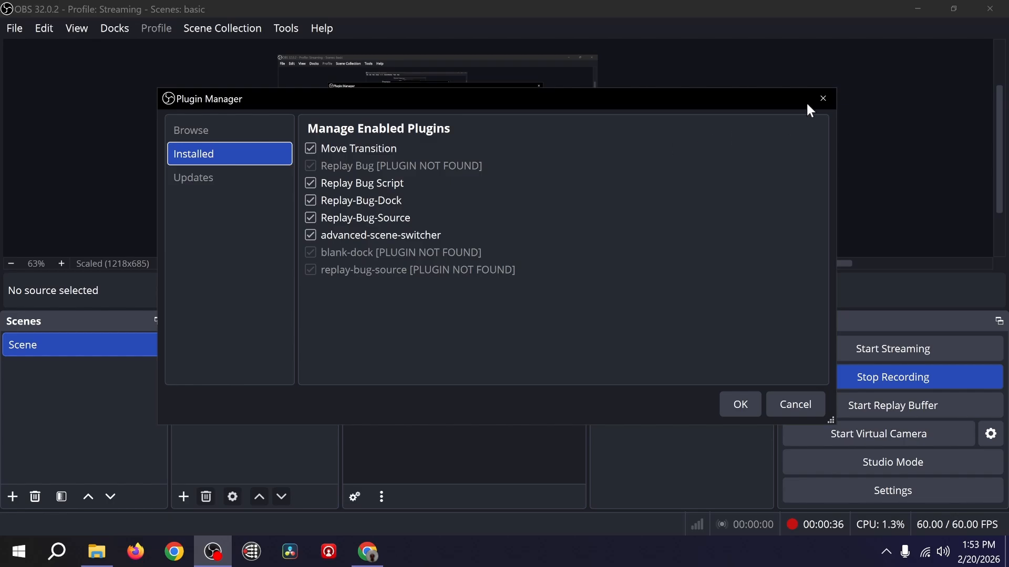
click(823, 98)
Look up the Replay Bug entries among the tools and docks, and open the Replay Bug settings window
click(297, 29)
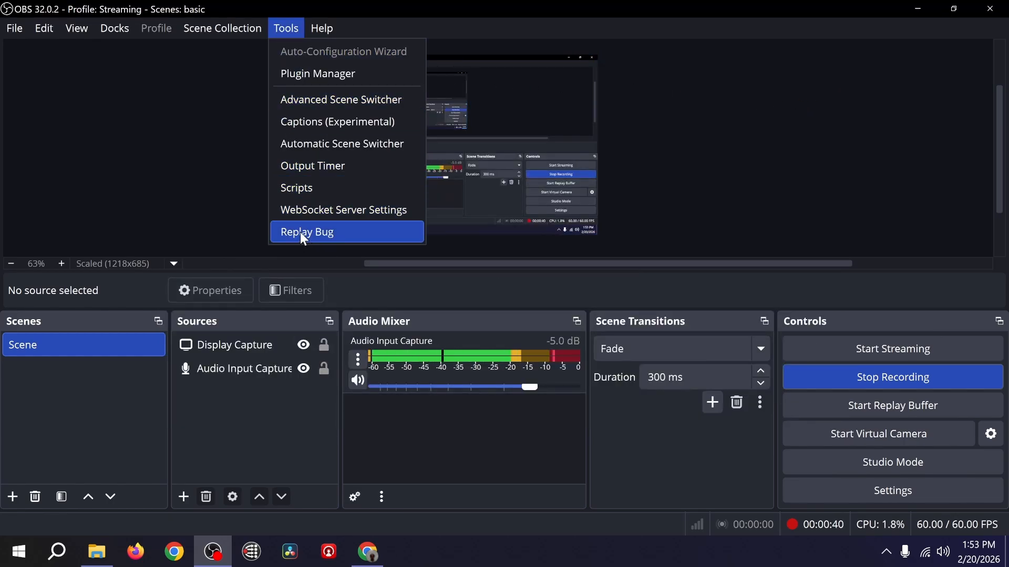
click(120, 30)
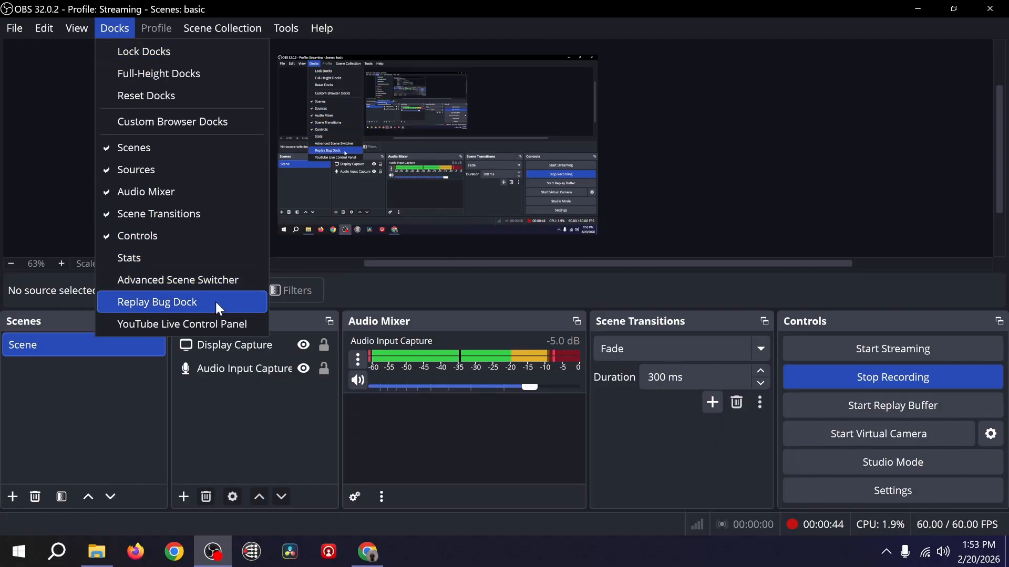
click(285, 28)
click(286, 29)
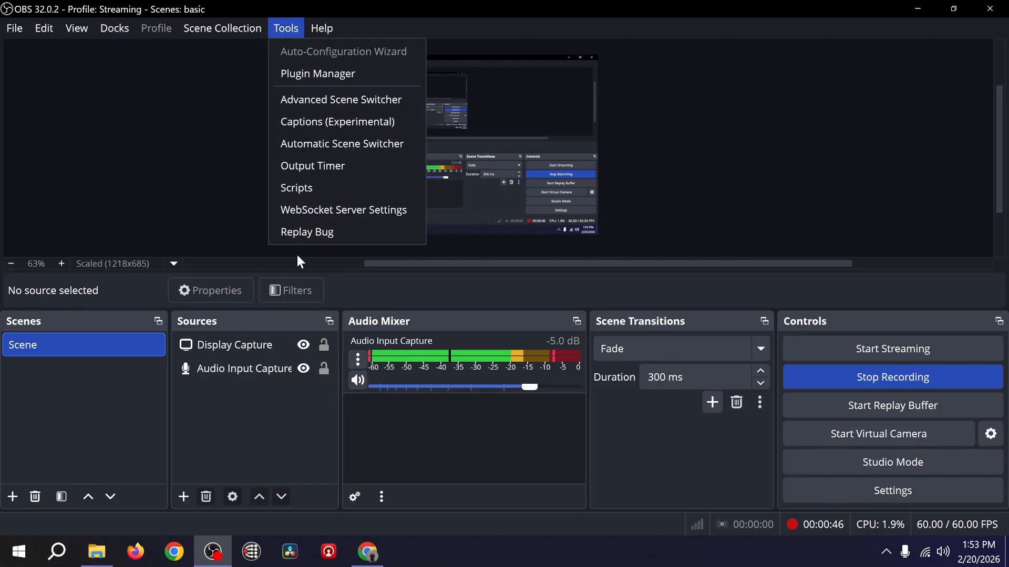
click(298, 235)
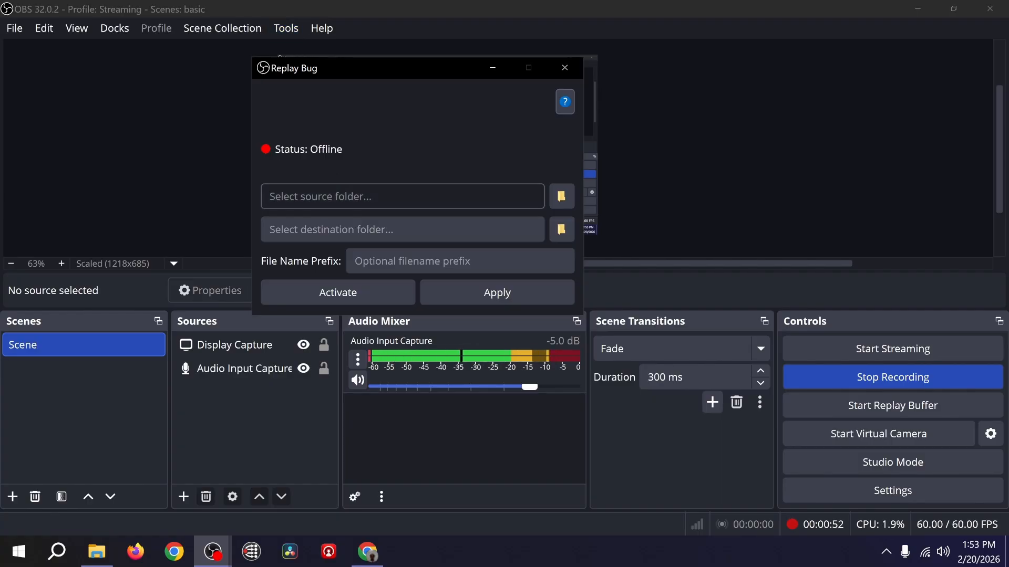
Activate and deactivate Replay Bug as a test, and read its setup help
click(362, 261)
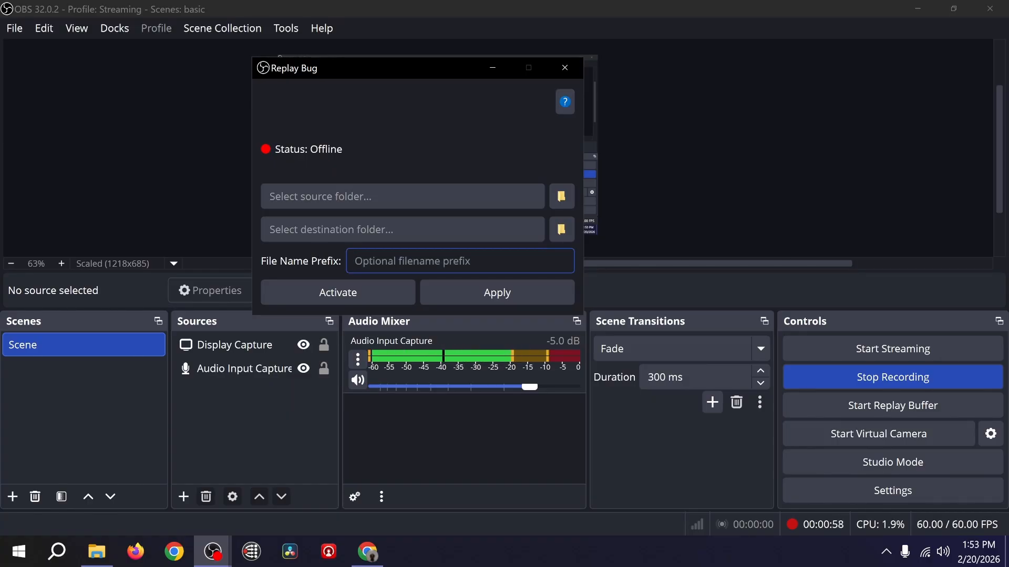
click(337, 289)
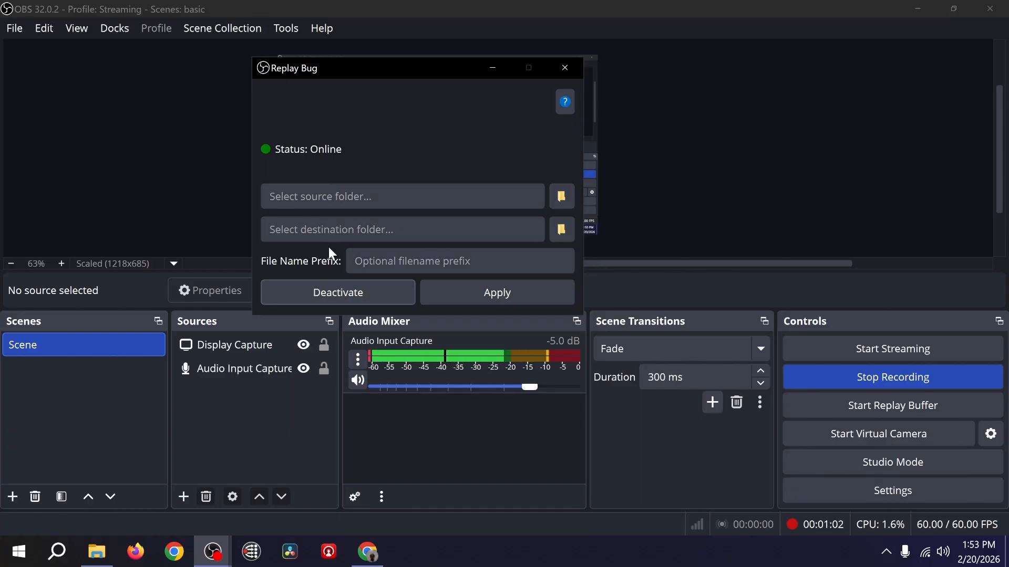
click(397, 290)
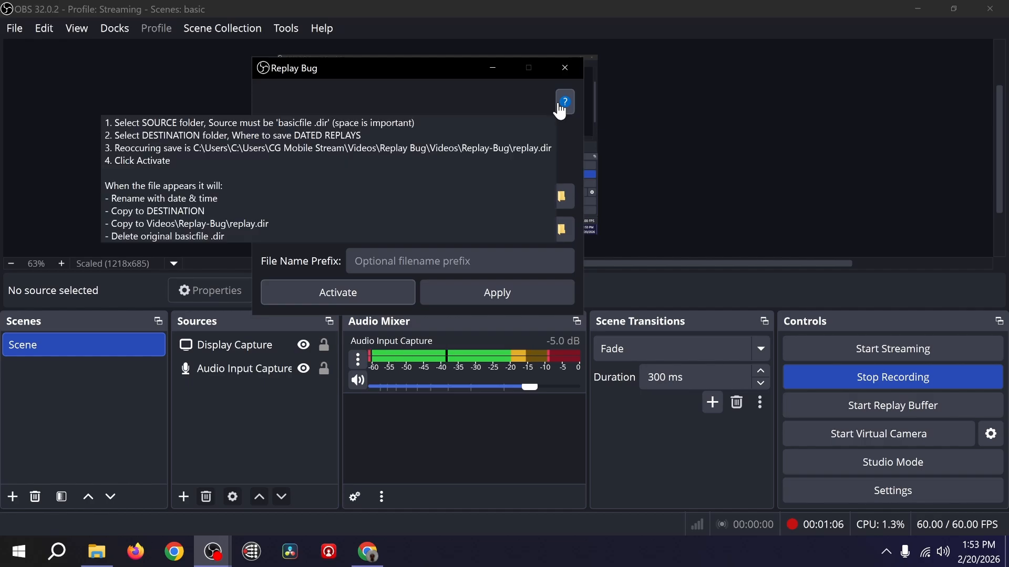
mouse_move(567, 107)
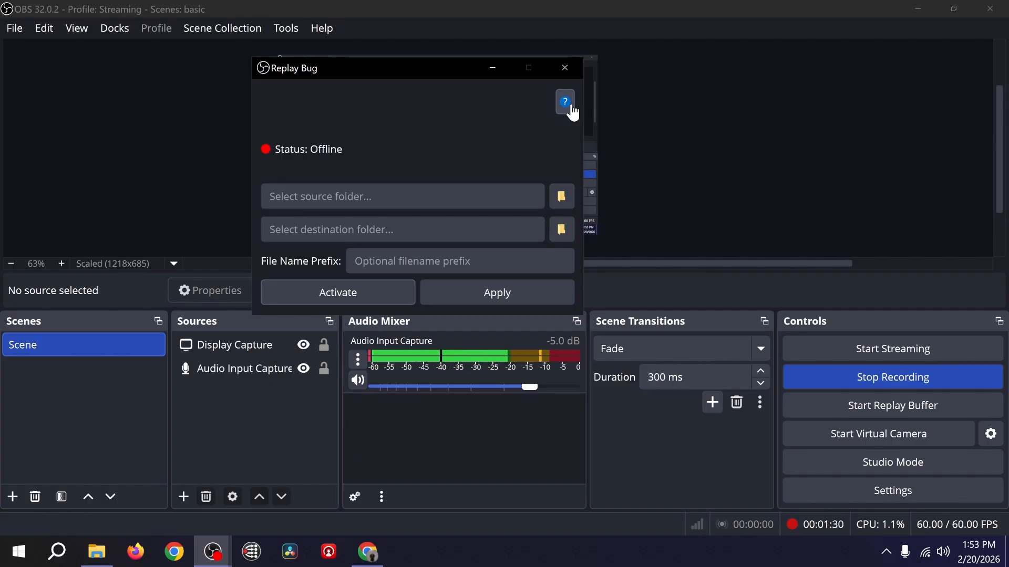
Create a folder named Replay Scenery in Videos, choose it as the Replay Bug destination folder, and close the plugin window
click(341, 229)
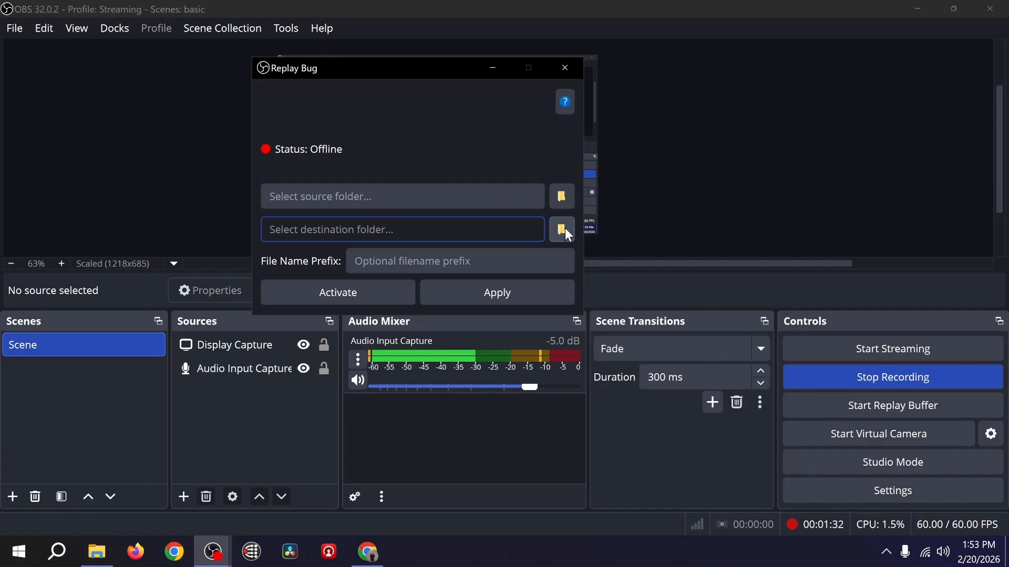
click(561, 229)
click(316, 212)
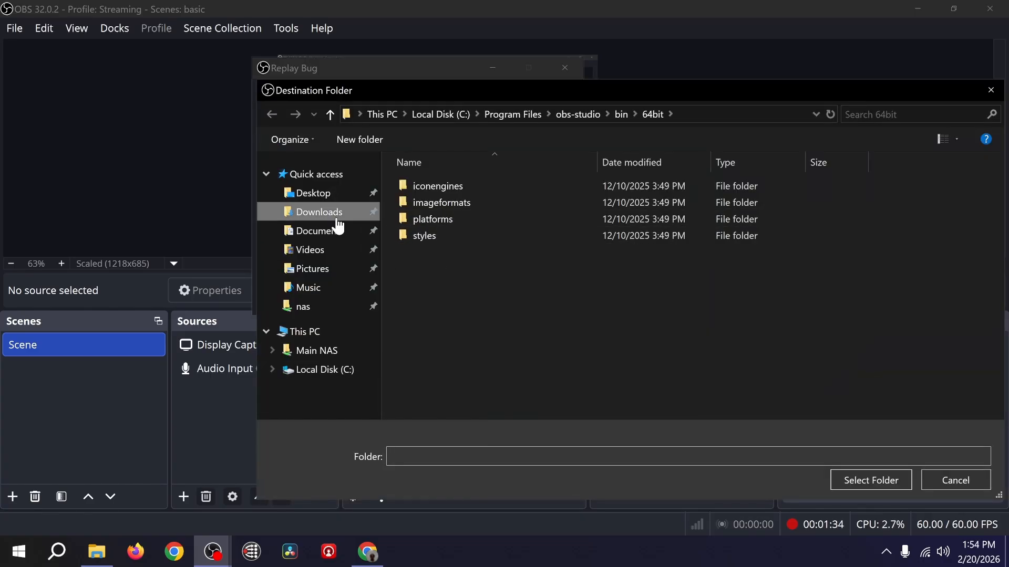
click(314, 251)
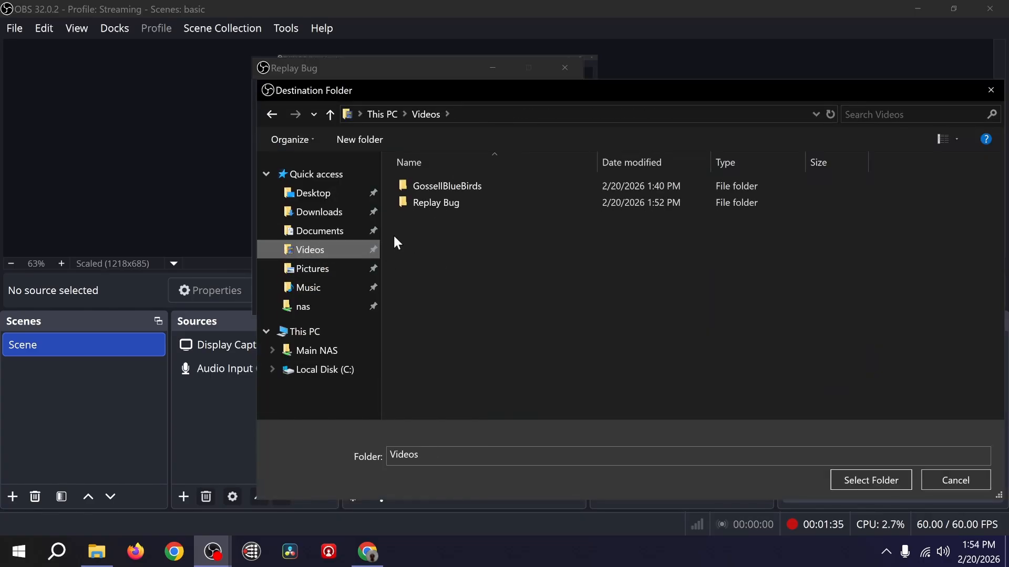
right_click(426, 220)
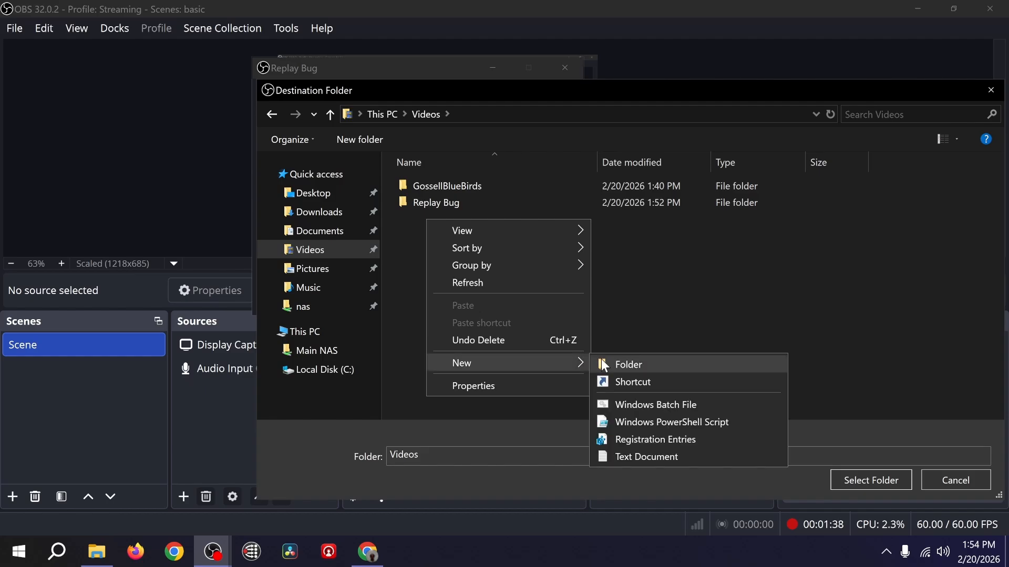
click(600, 360)
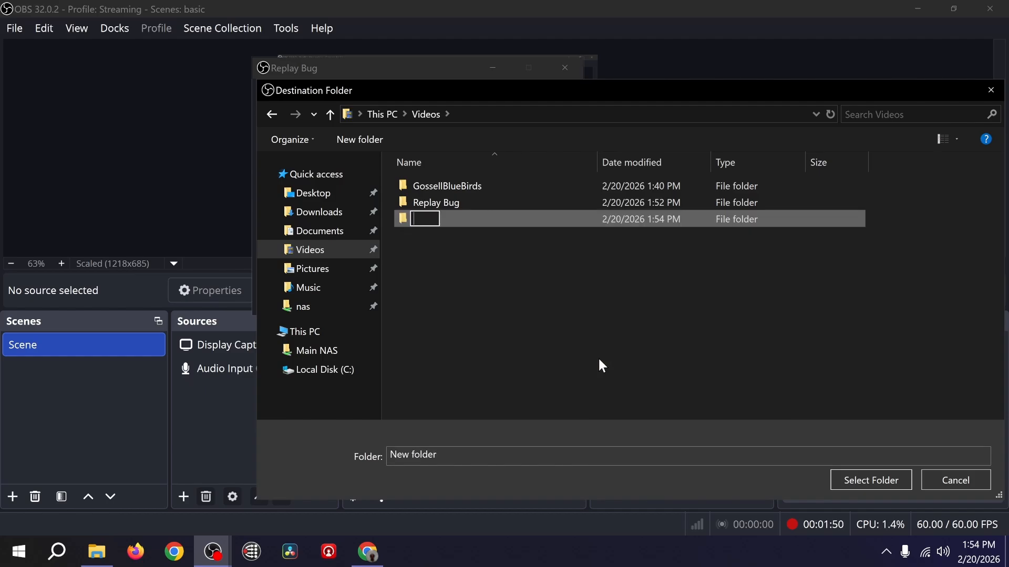
text(Replay)
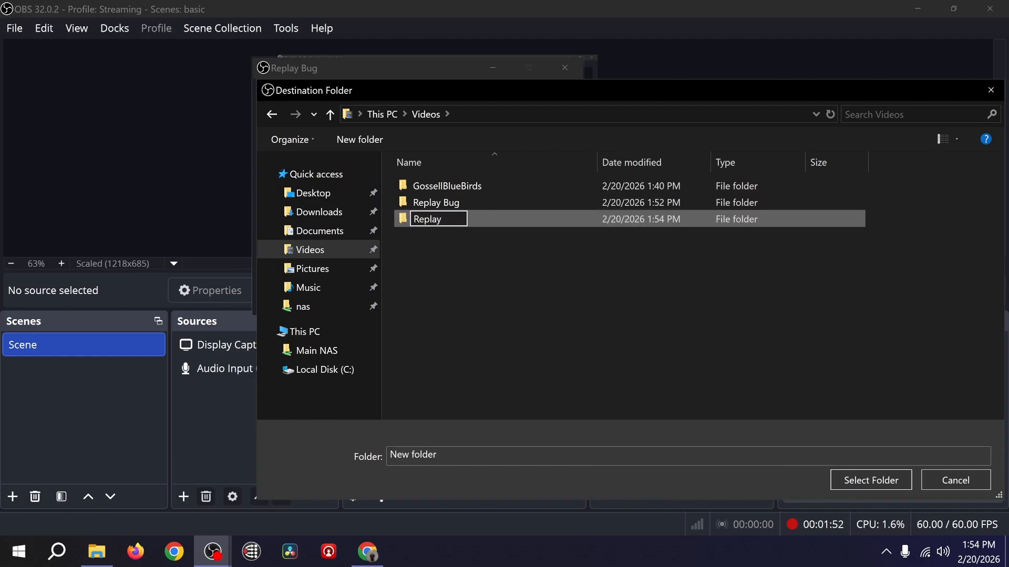
text( Scenery)
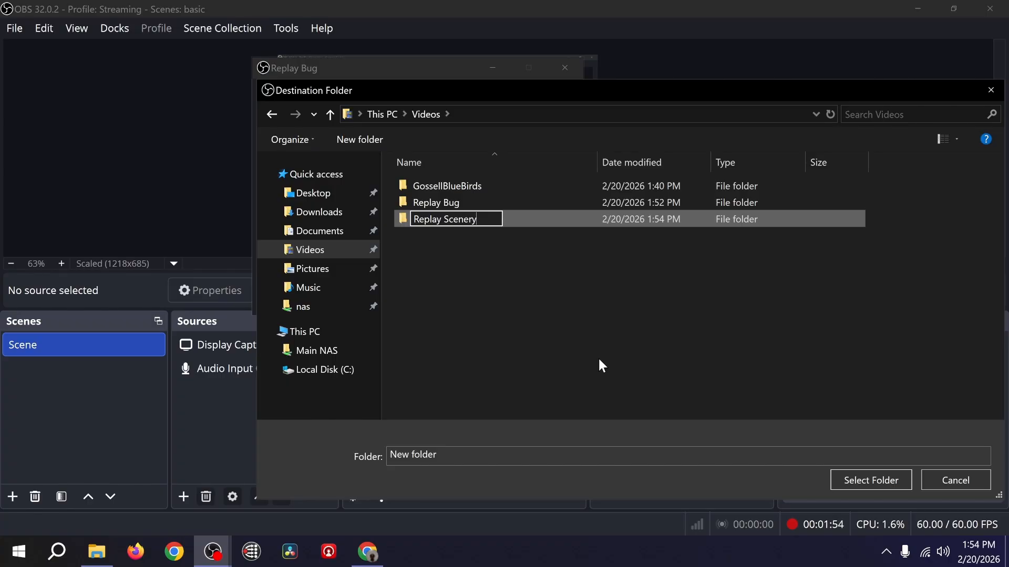
key(Return)
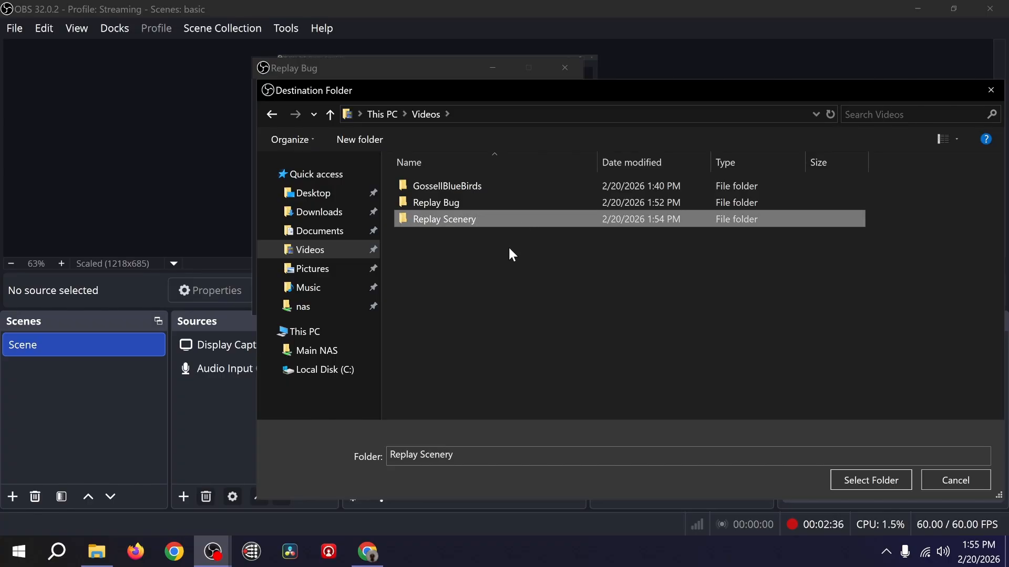
click(858, 481)
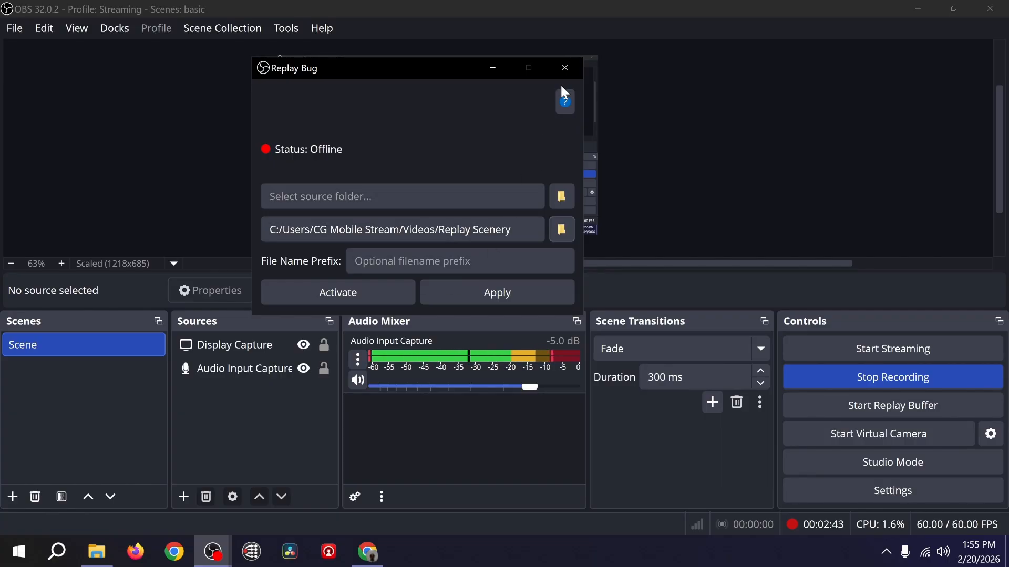
click(564, 70)
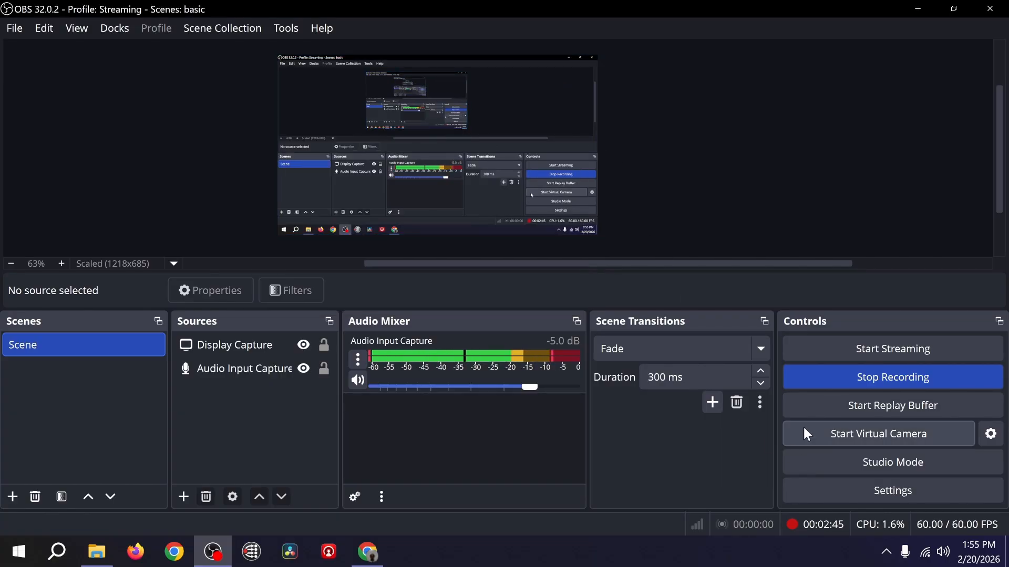
In the advanced recording settings, set the Replay Buffer Filename Prefix to basicfile and enable Overwrite if file exists
click(820, 485)
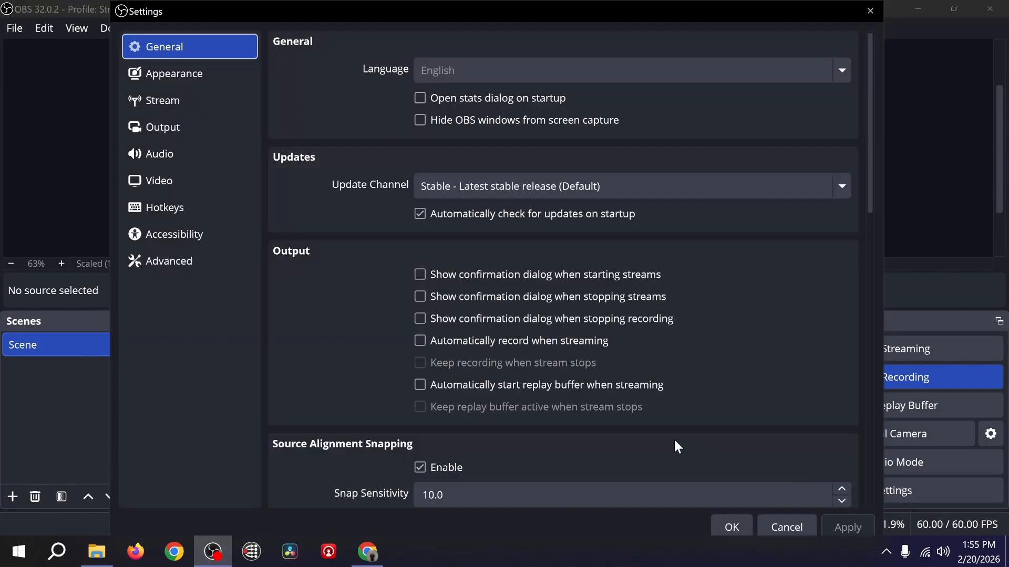
click(194, 268)
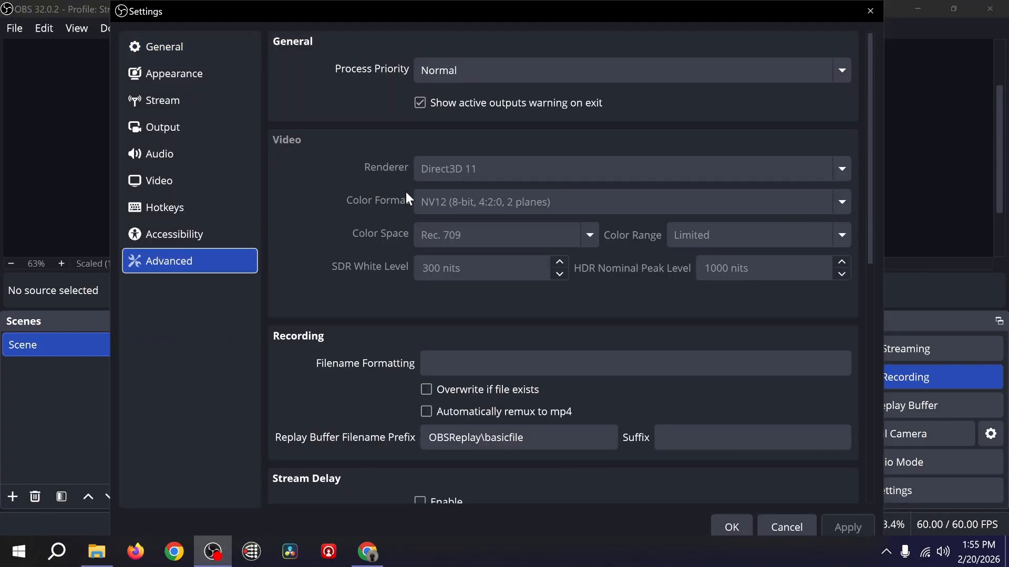
scroll(406, 192, down, 3)
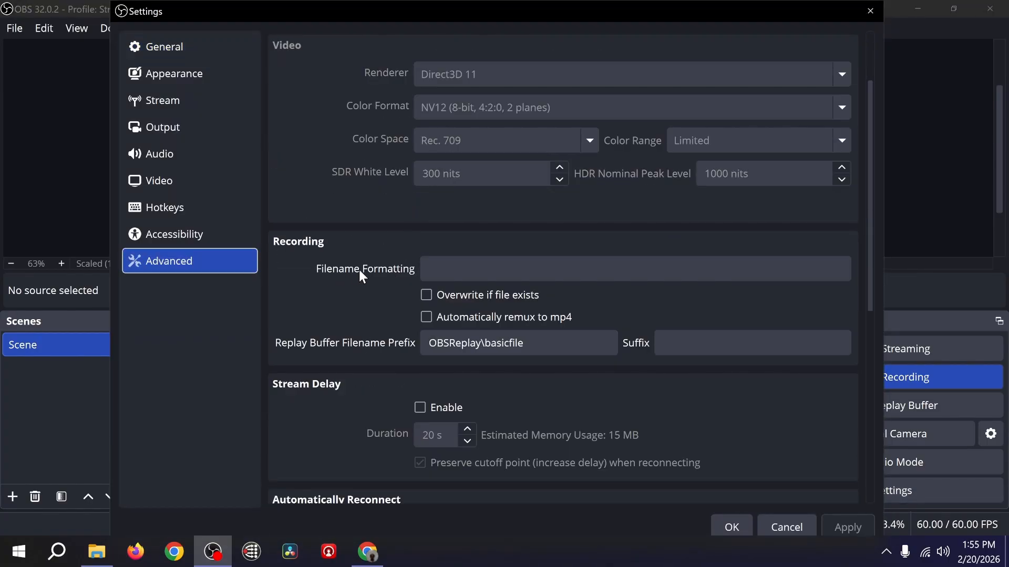
click(427, 268)
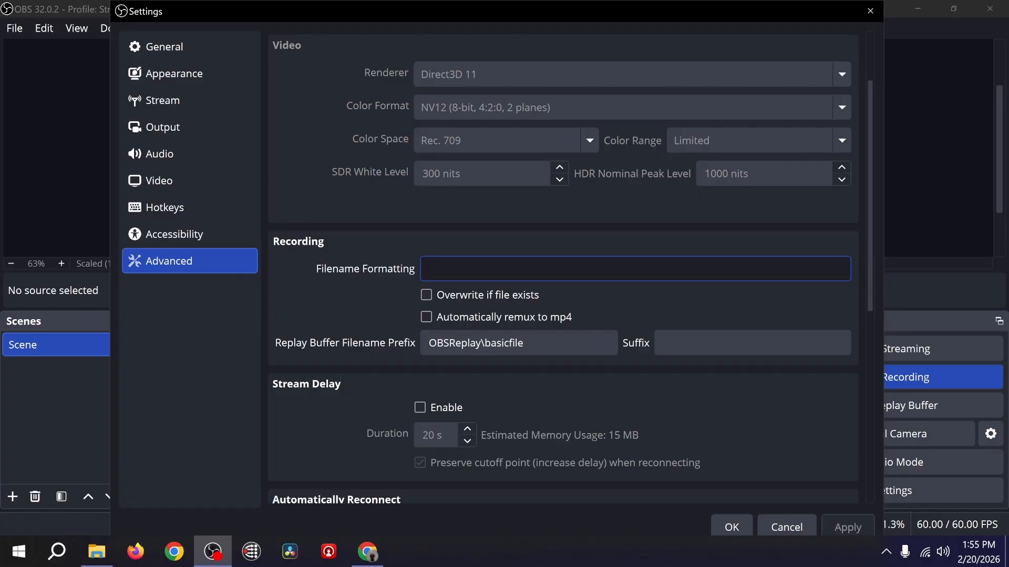
mouse_move(450, 269)
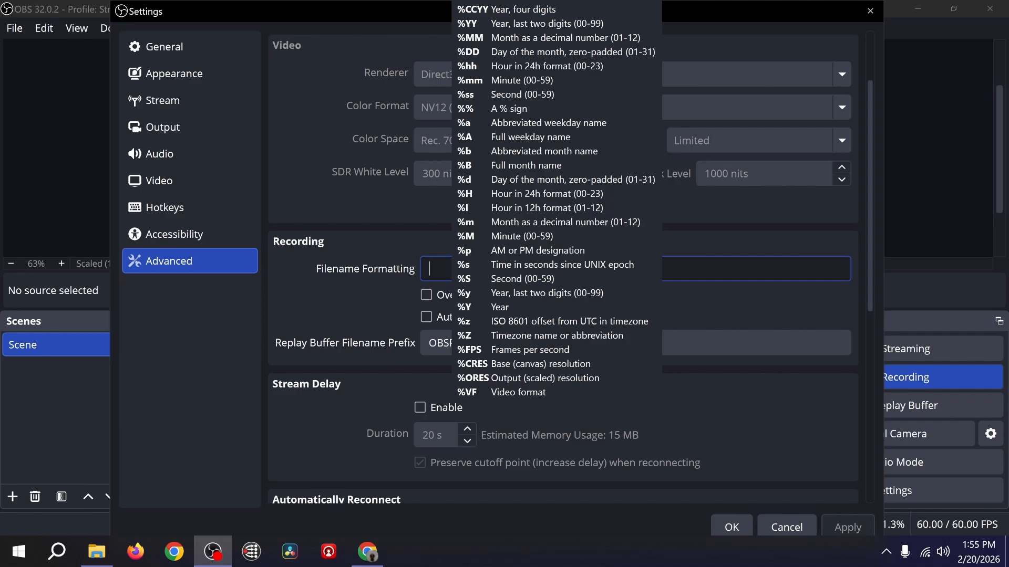
click(388, 287)
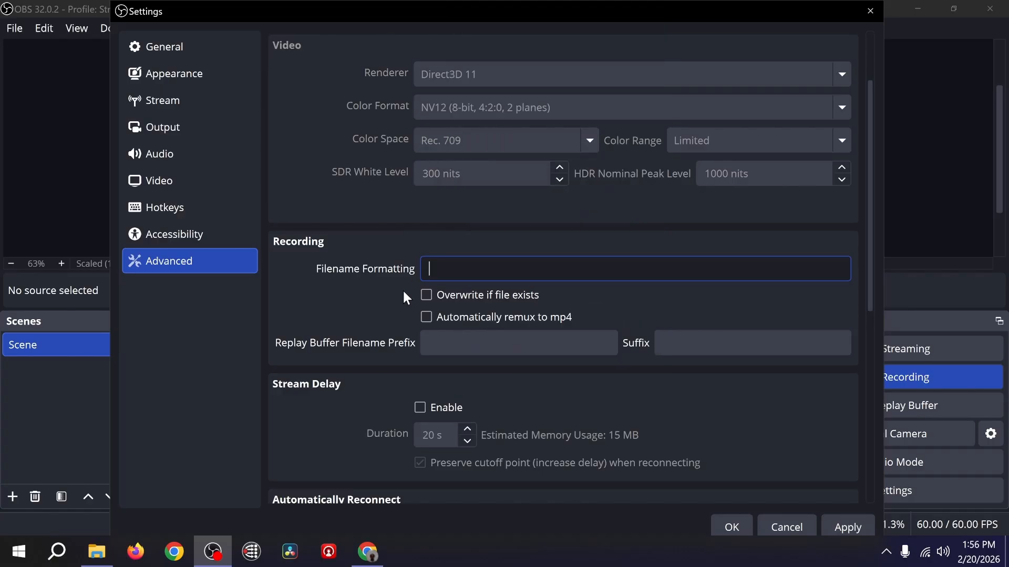
click(430, 342)
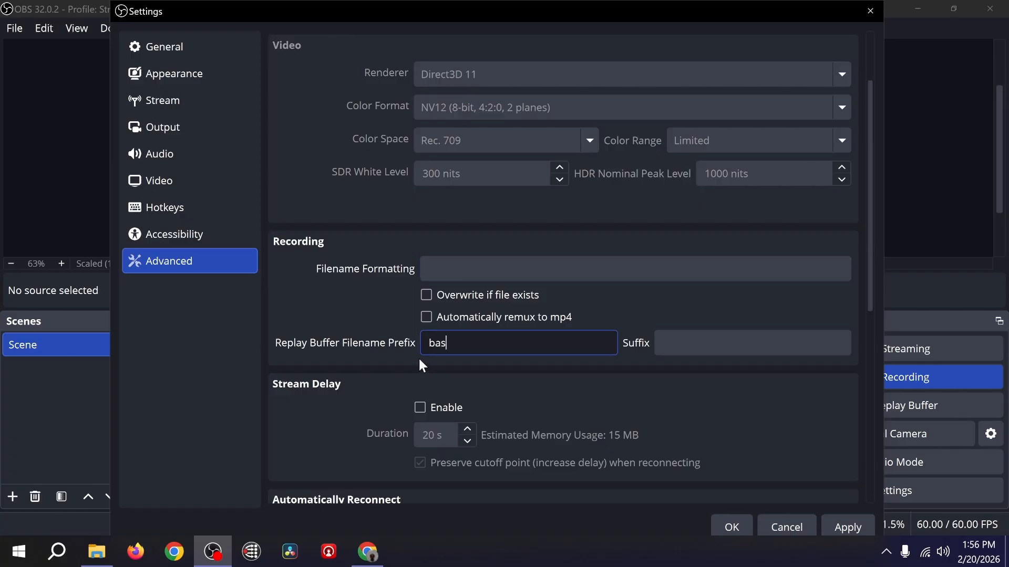
text(basicfile)
click(416, 293)
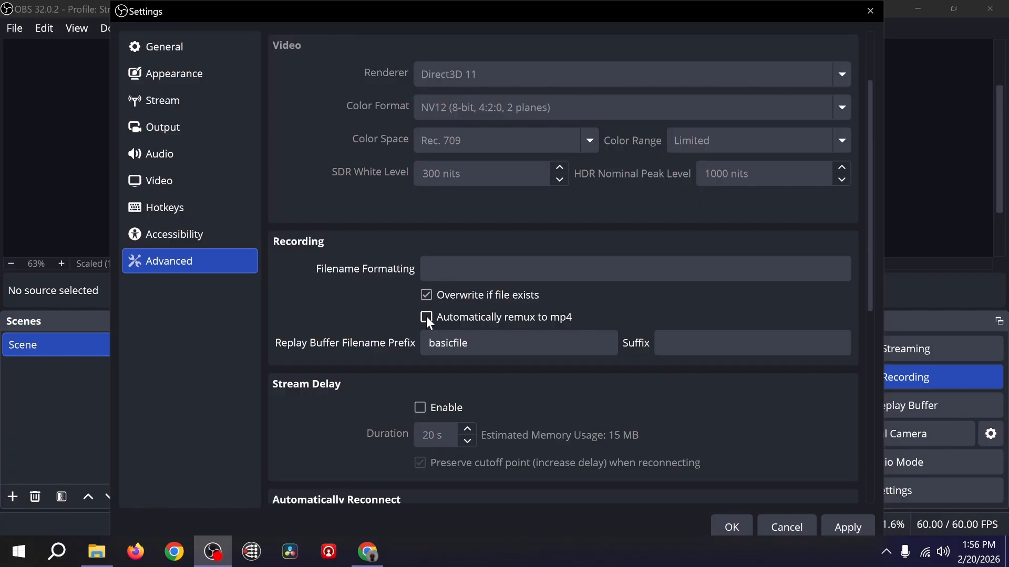
Review the replay buffer prefix and suffix and the output recording path, and save the settings
click(468, 343)
drag(467, 343, 427, 343)
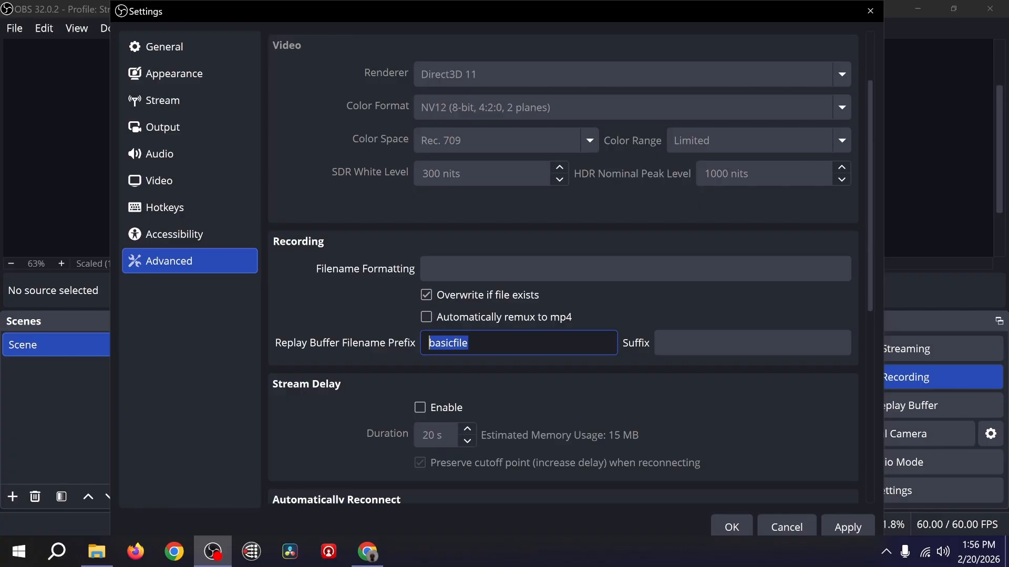
click(428, 343)
click(651, 344)
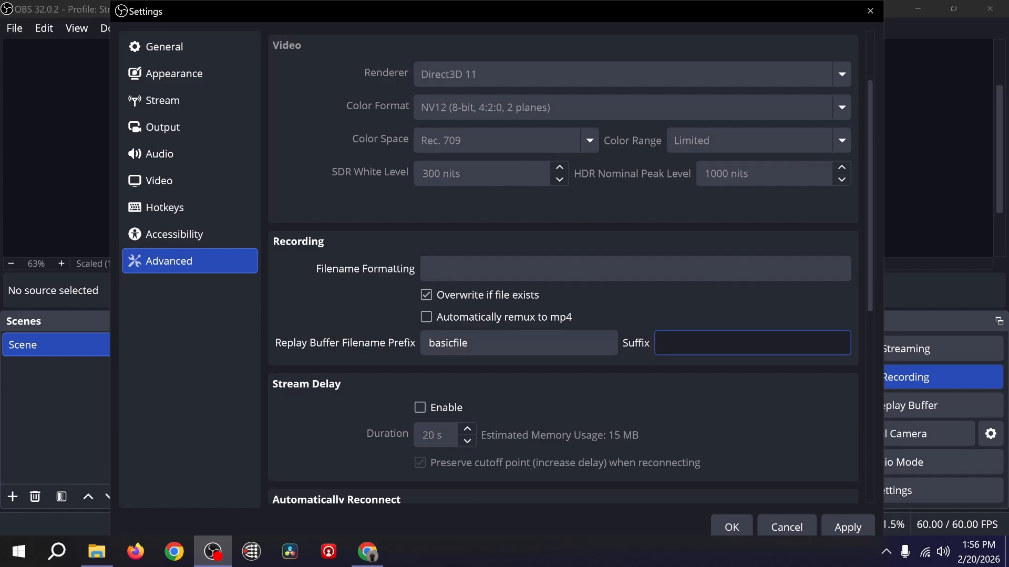
click(193, 129)
scroll(378, 294, down, 1)
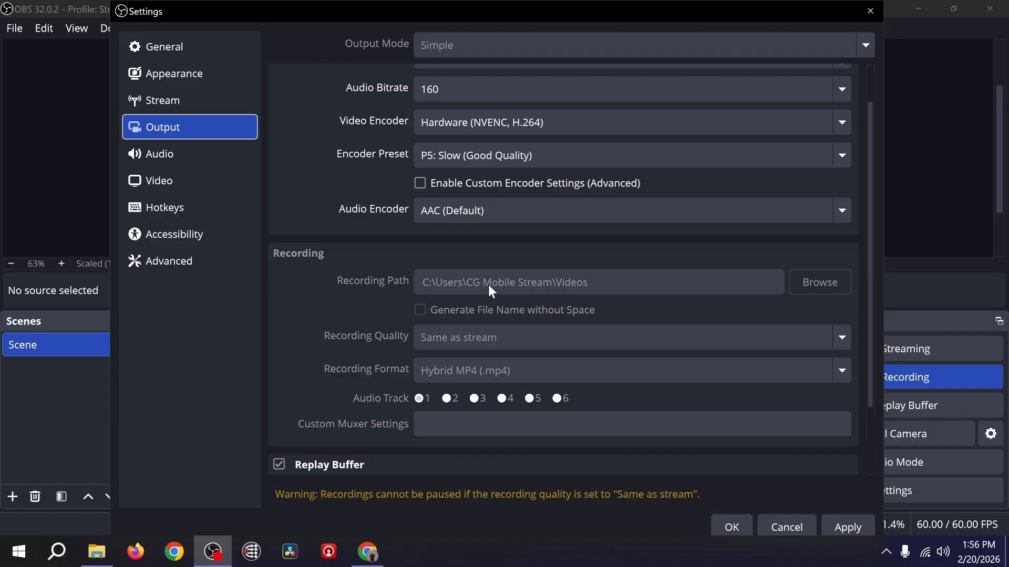
click(735, 526)
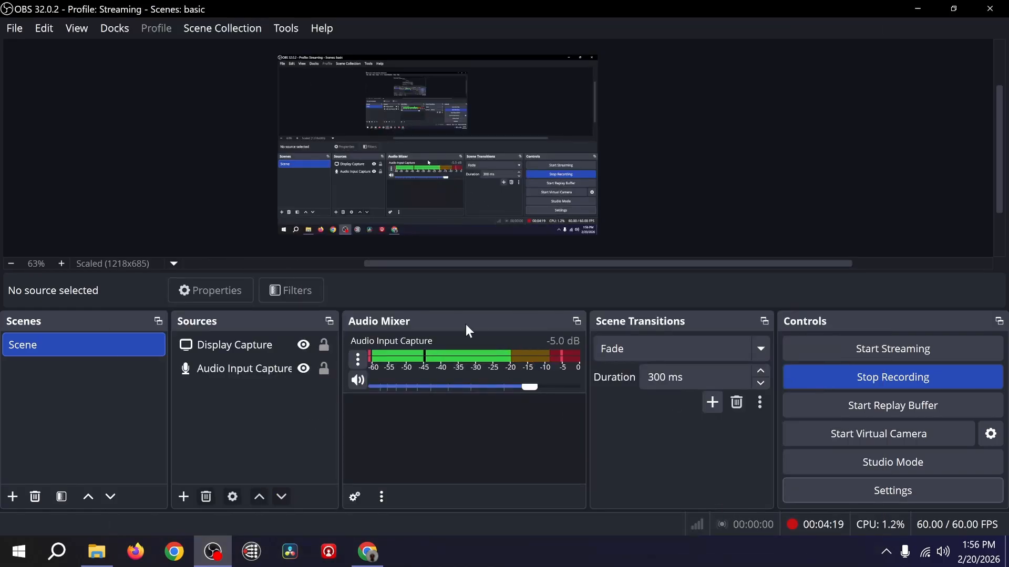
Reopen Replay Bug and set the source folder to Videos and the destination folder to Videos/Replay Scenery
click(287, 35)
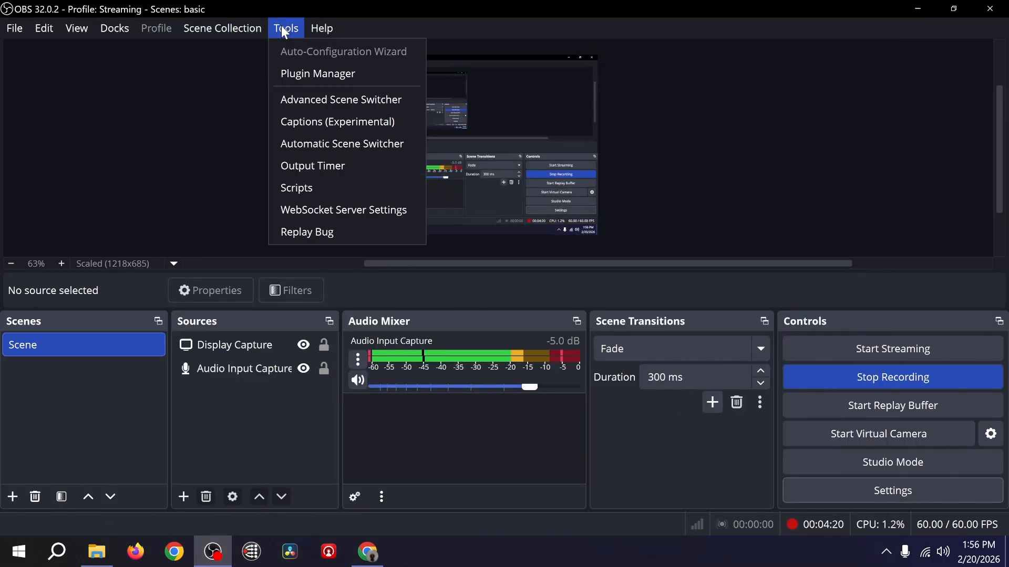
click(315, 232)
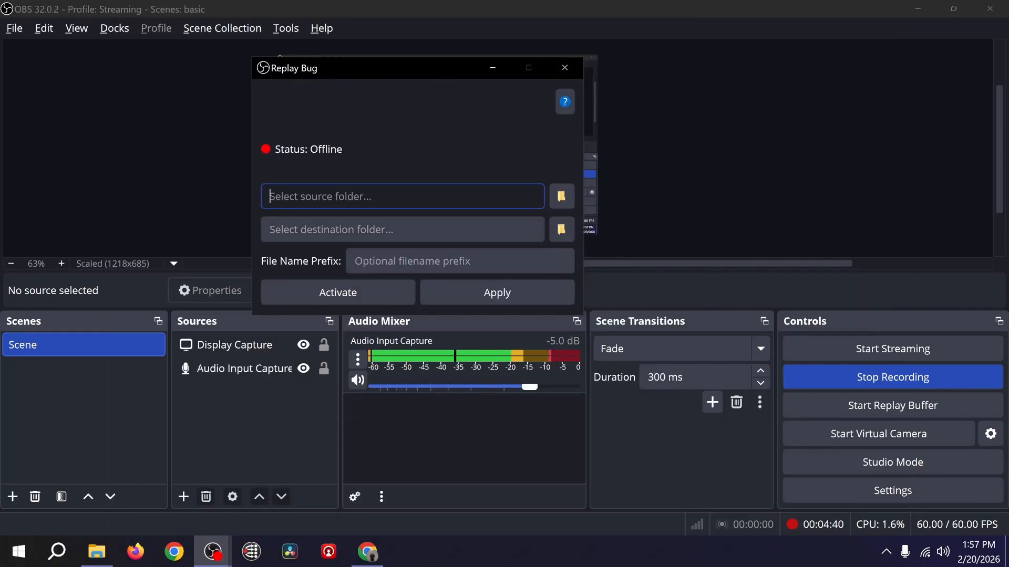
click(554, 197)
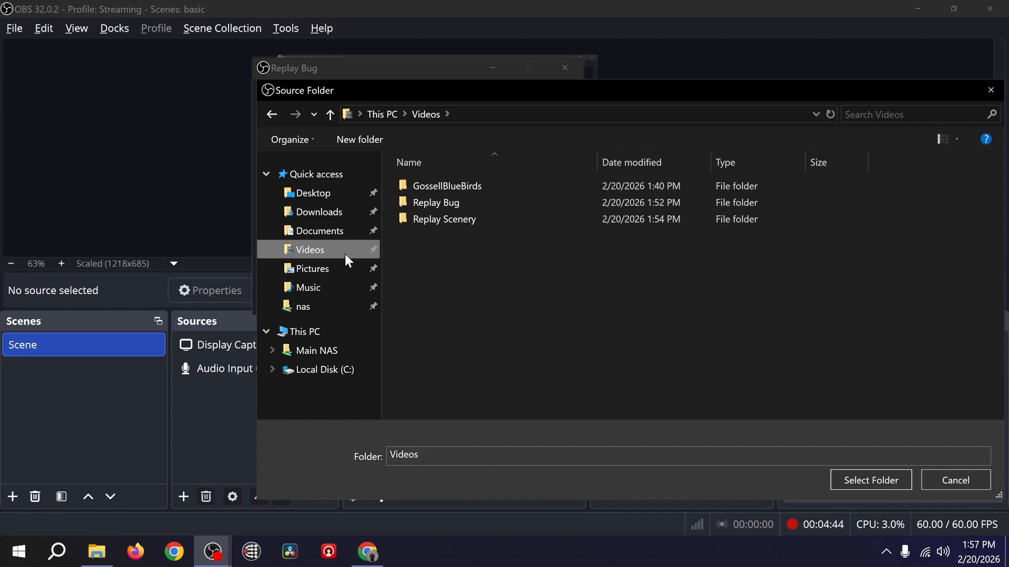
click(865, 481)
click(556, 223)
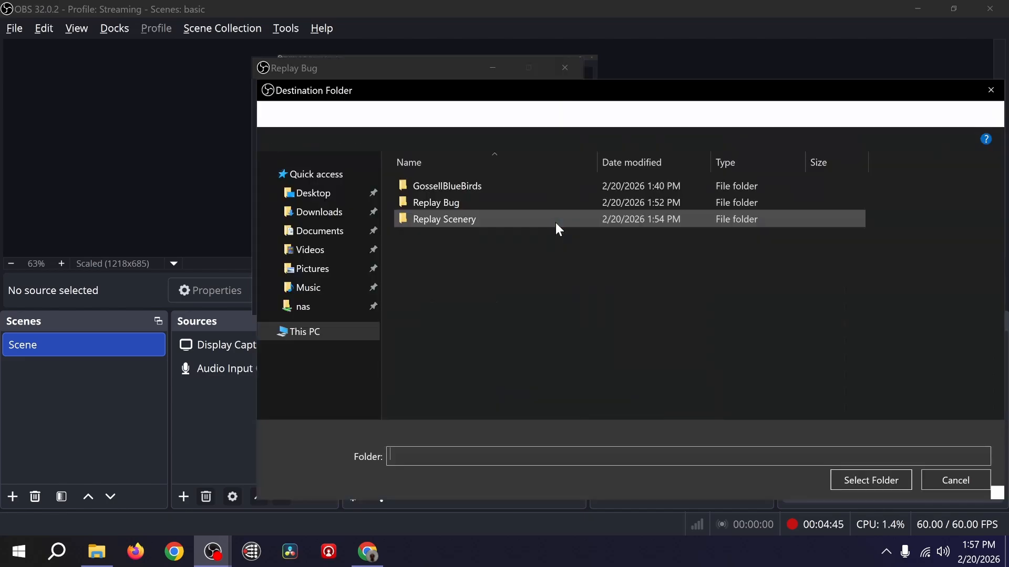
click(489, 225)
click(875, 479)
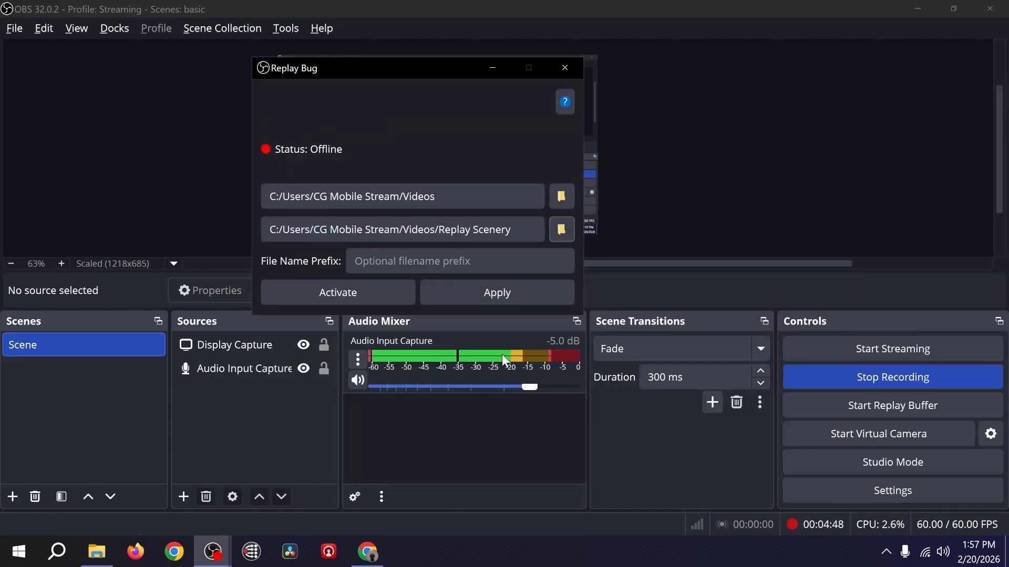
Apply the Replay Bug folder settings, activate the plugin, and close its window
click(471, 293)
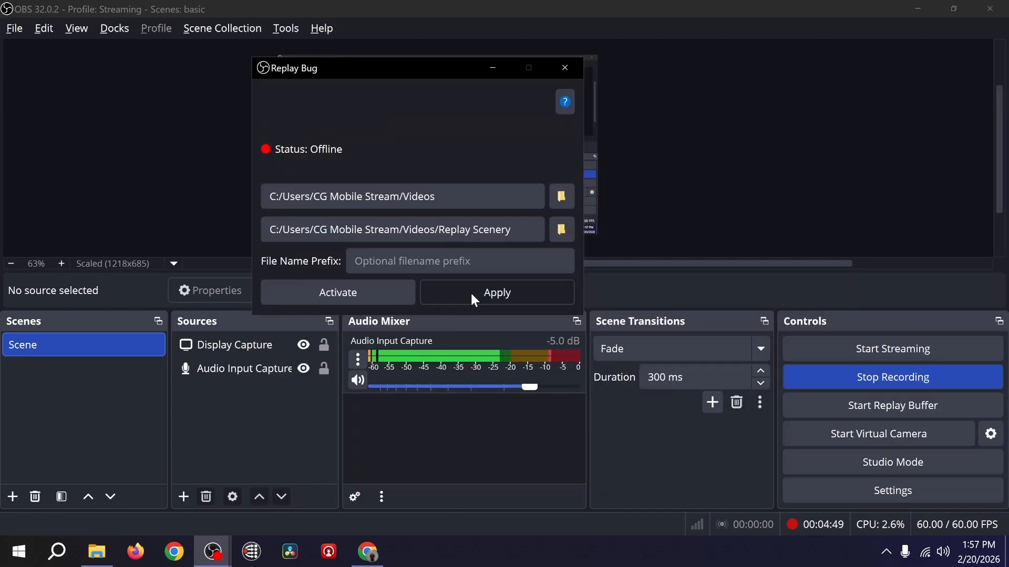
click(374, 294)
click(565, 68)
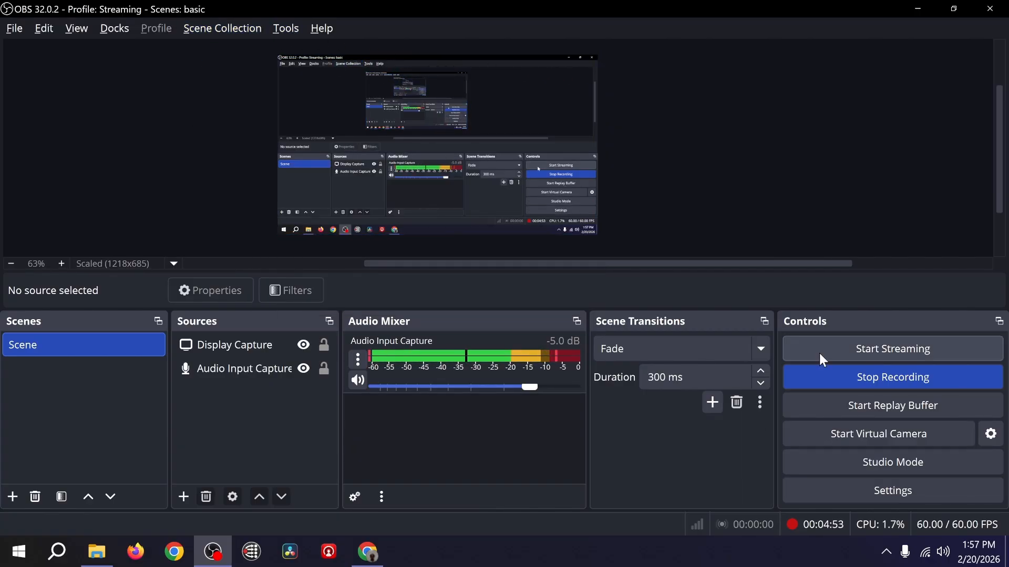
Start the replay buffer and save a replay
click(836, 410)
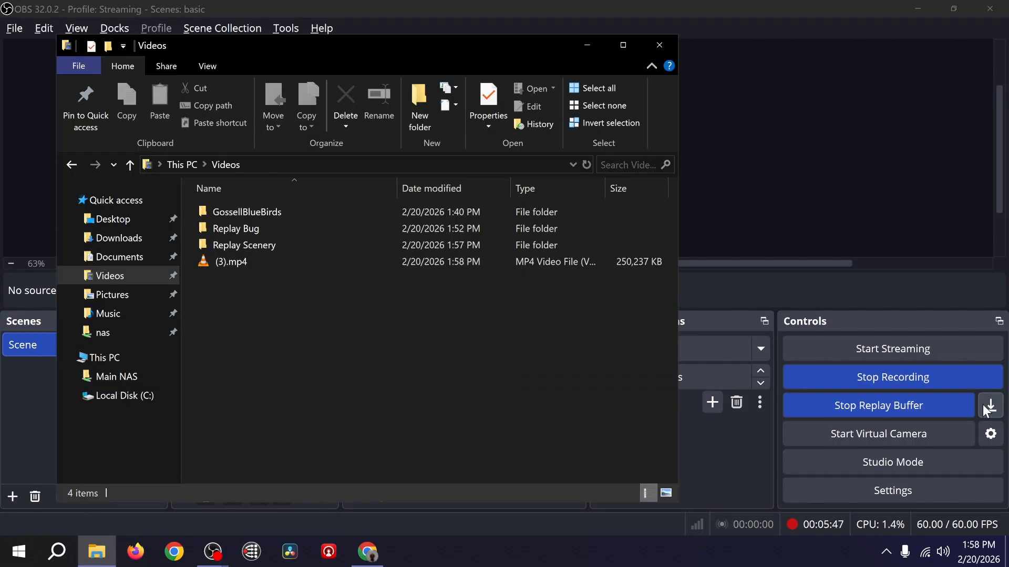
click(986, 408)
Switch to File Explorer and check the saved replay files in the Replay Bug and Replay Scenery folders under Videos
key(alt+Tab)
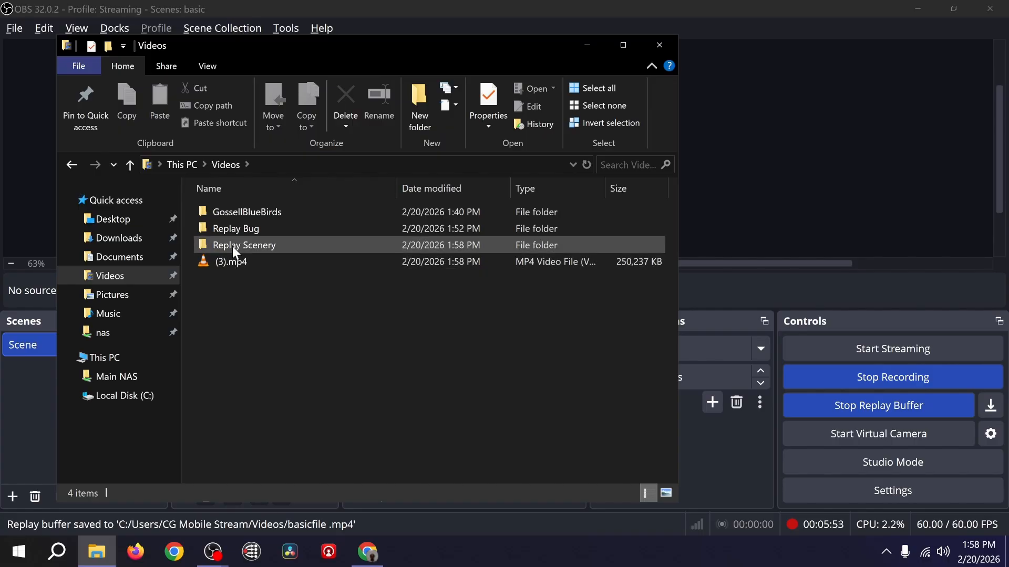
double_click(236, 229)
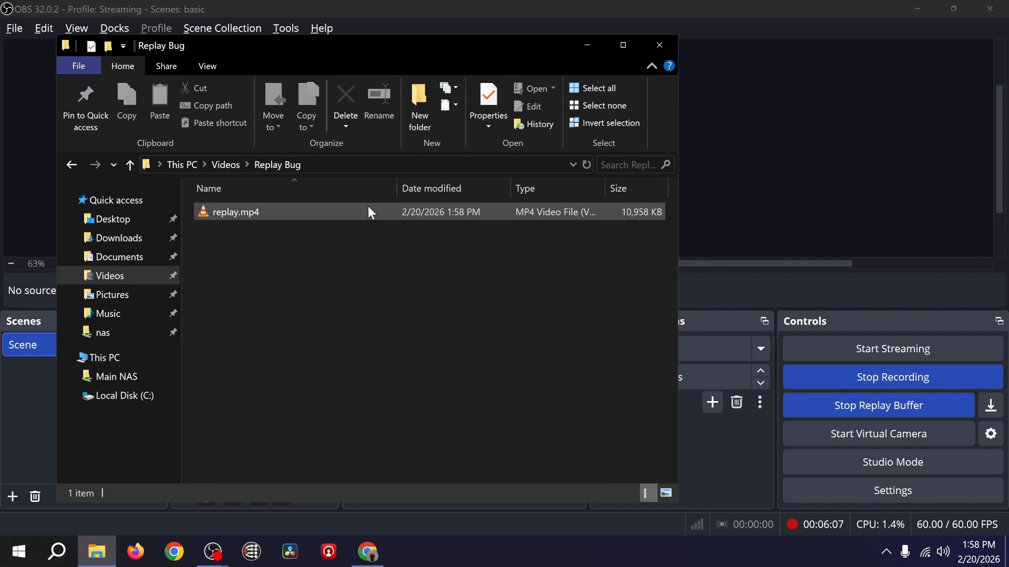
click(237, 213)
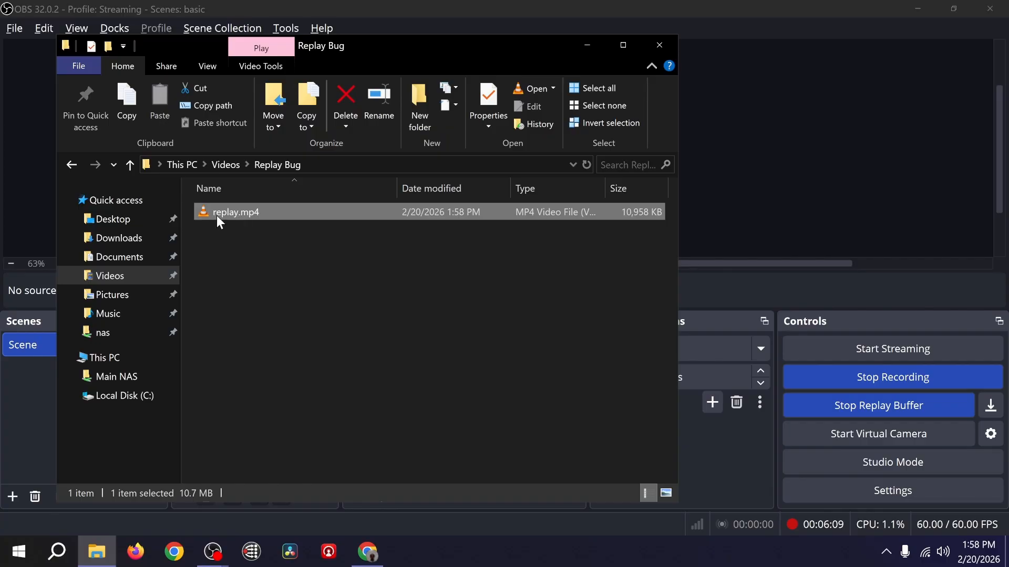
click(264, 206)
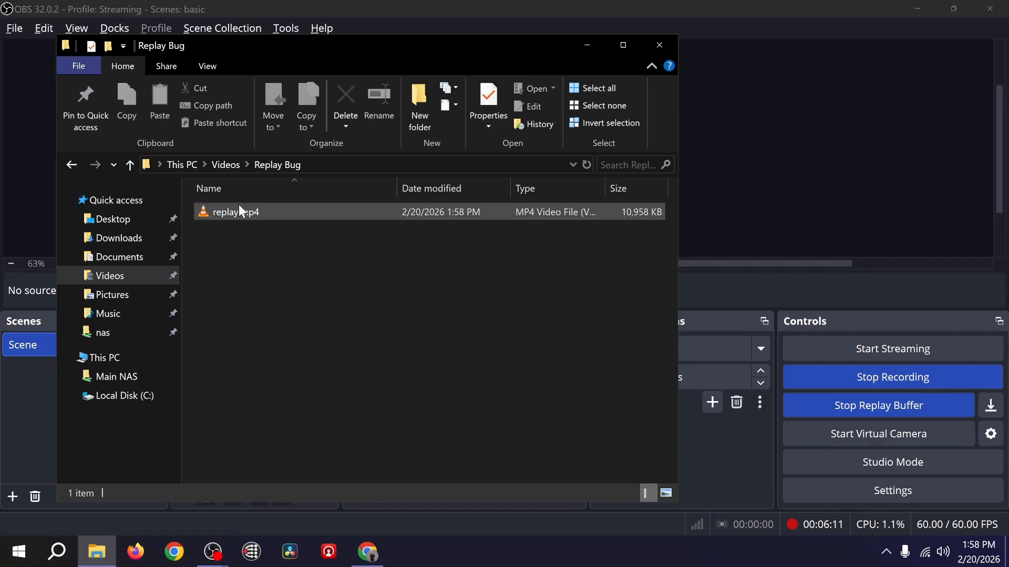
click(230, 165)
double_click(245, 244)
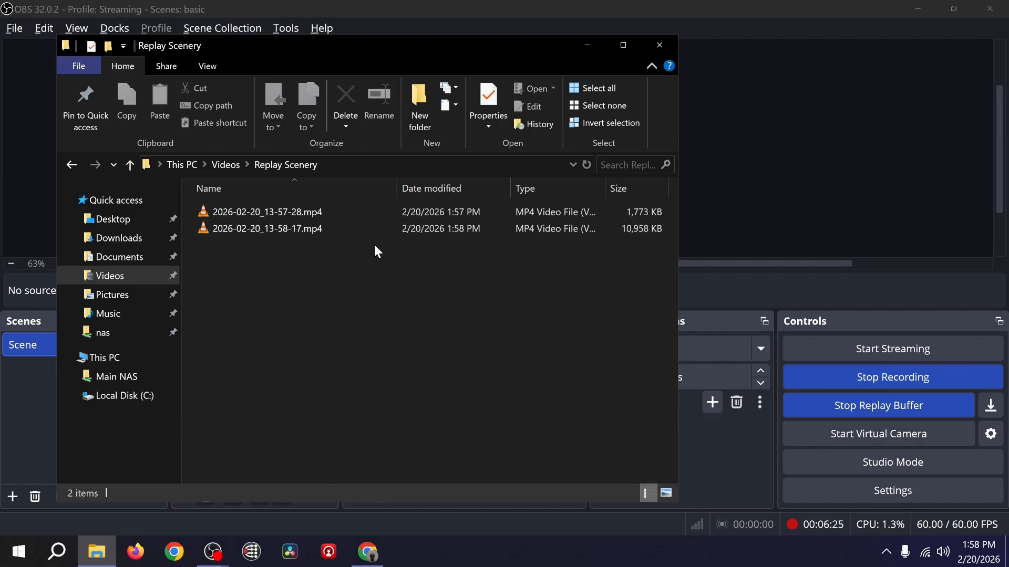
Save another replay, check its copies in the Replay Scenery and Replay Bug folders in File Explorer, and close the window
click(978, 406)
key(alt+Tab)
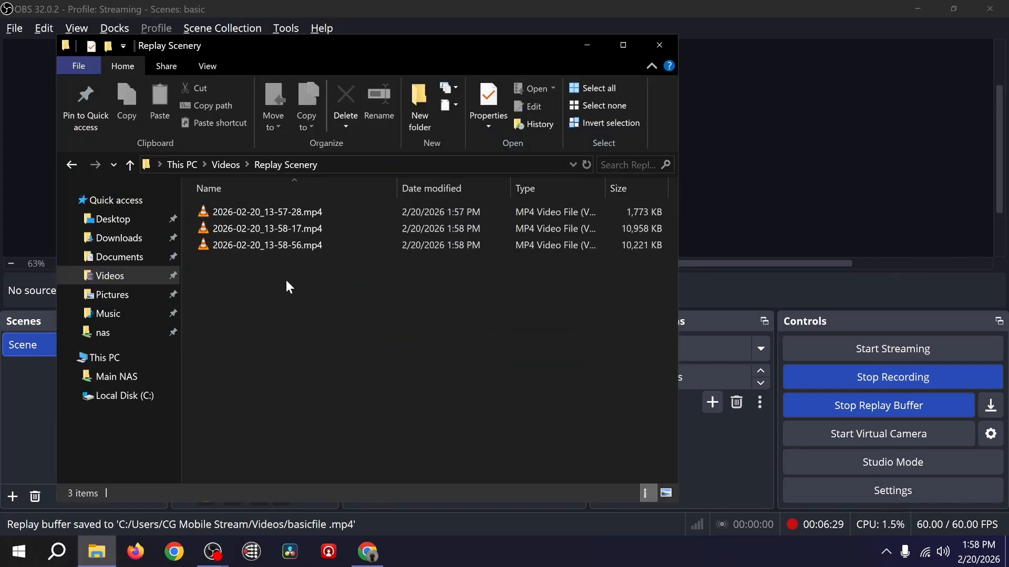
click(226, 166)
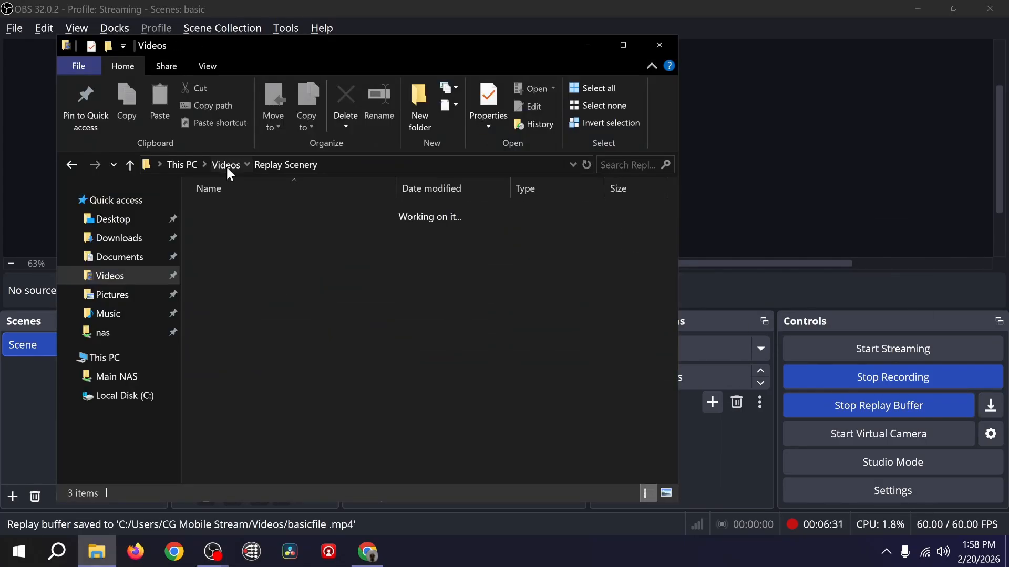
double_click(247, 227)
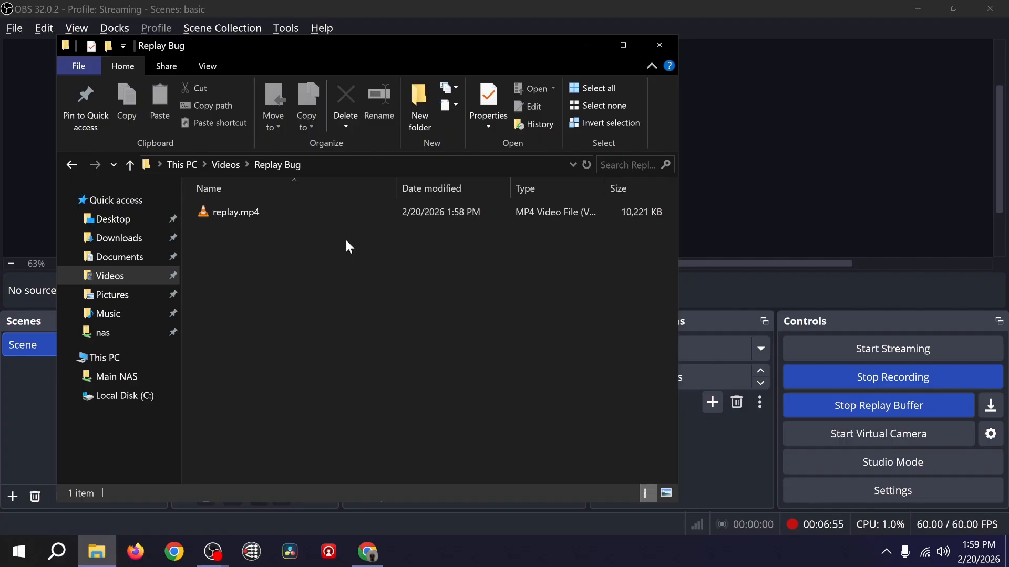
click(659, 45)
Show the Replay Bug Dock and narrow it to give the preview more room
click(118, 31)
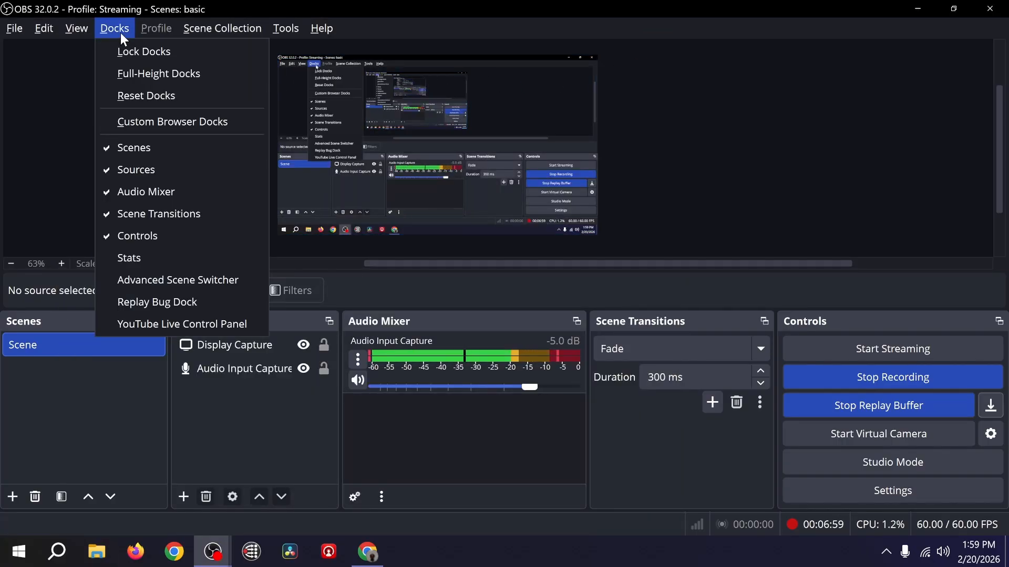
click(140, 302)
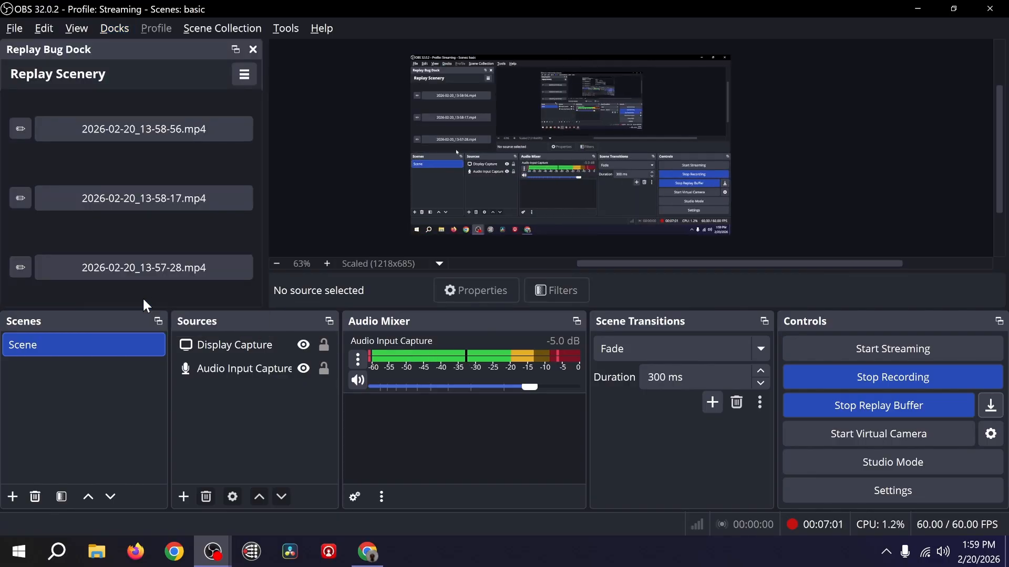
drag(153, 56, 122, 91)
drag(226, 45, 141, 176)
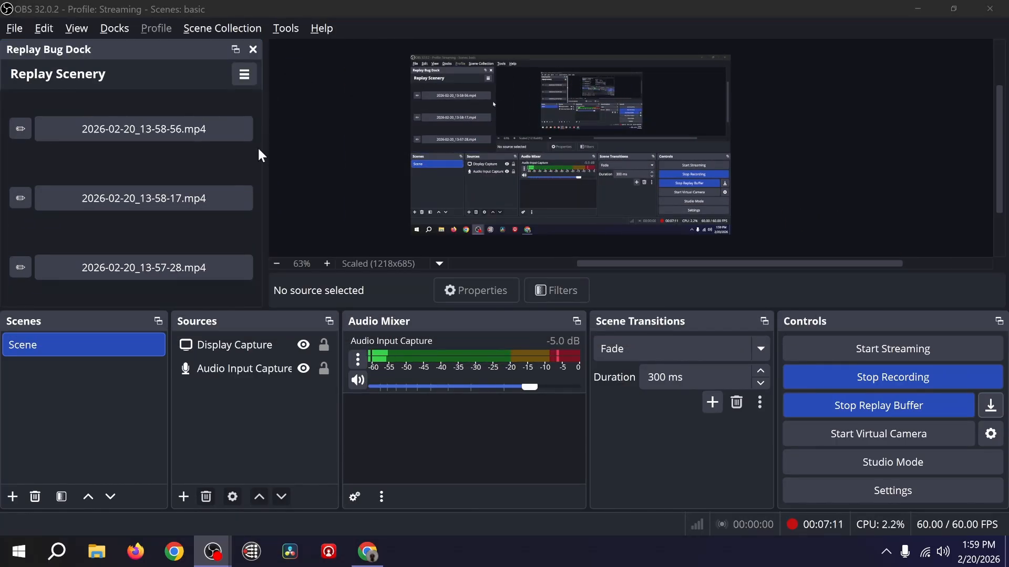
drag(261, 150, 212, 155)
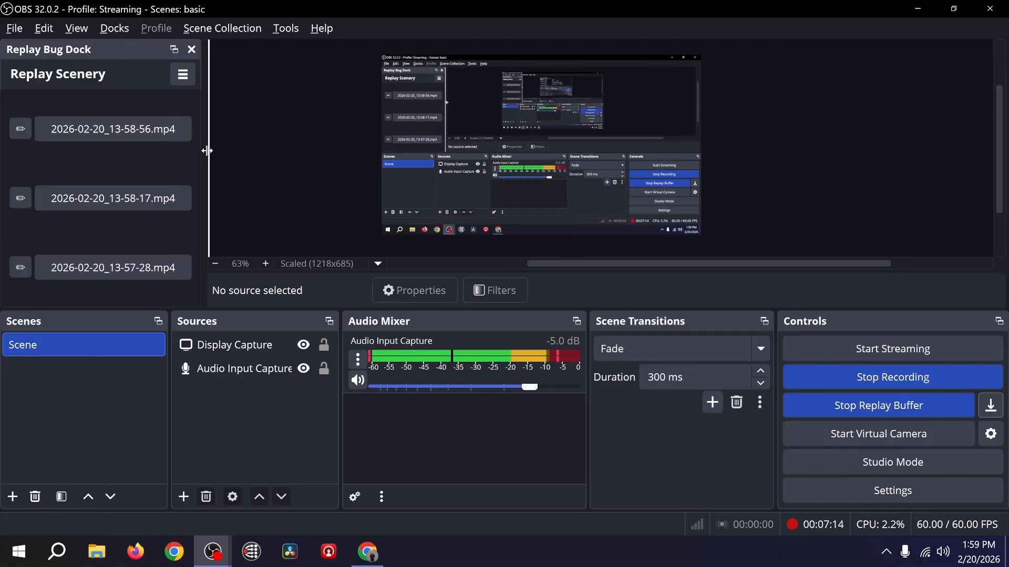
Set the Replay Bug Dock's maximum number of displayed files to 1 and apply it
click(187, 75)
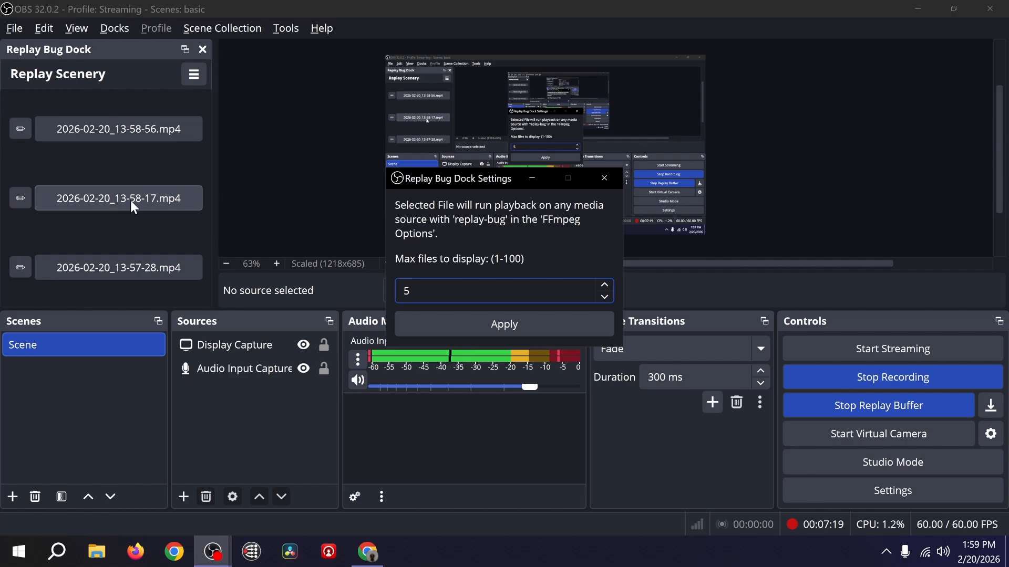
drag(411, 291, 394, 292)
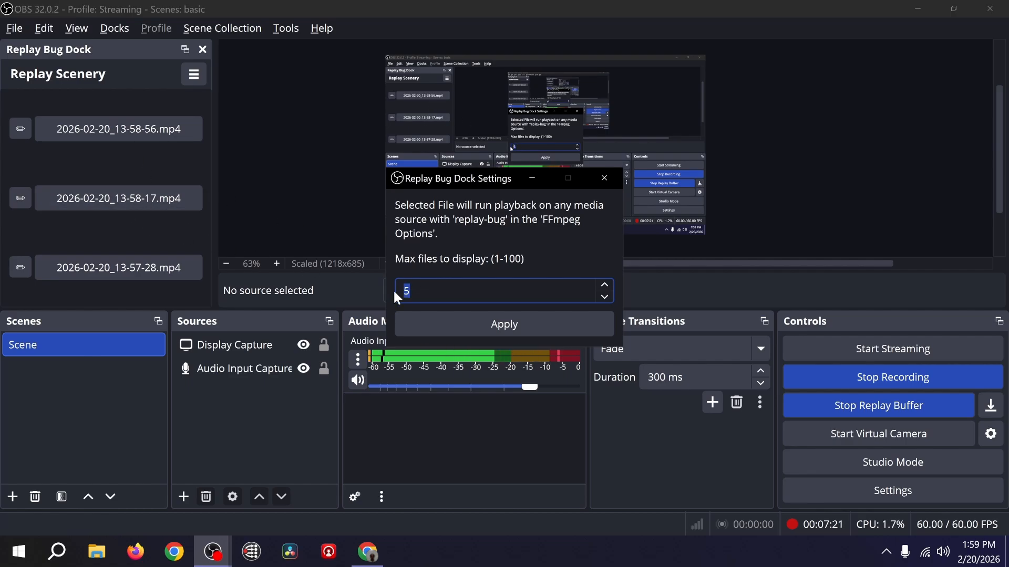
text(1)
click(427, 315)
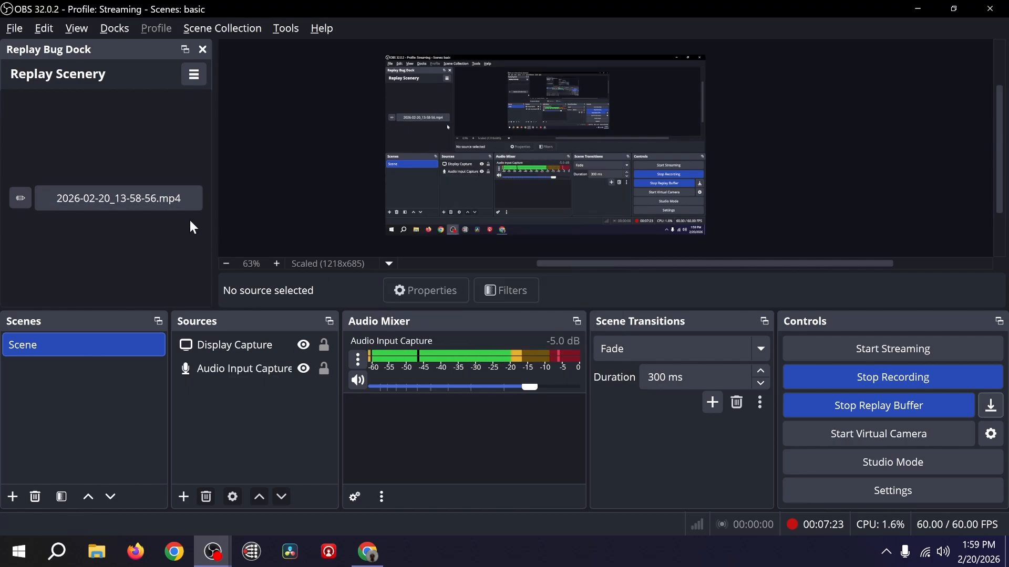
Set the Replay Bug Dock's maximum number of displayed files to 100 and apply it
click(194, 75)
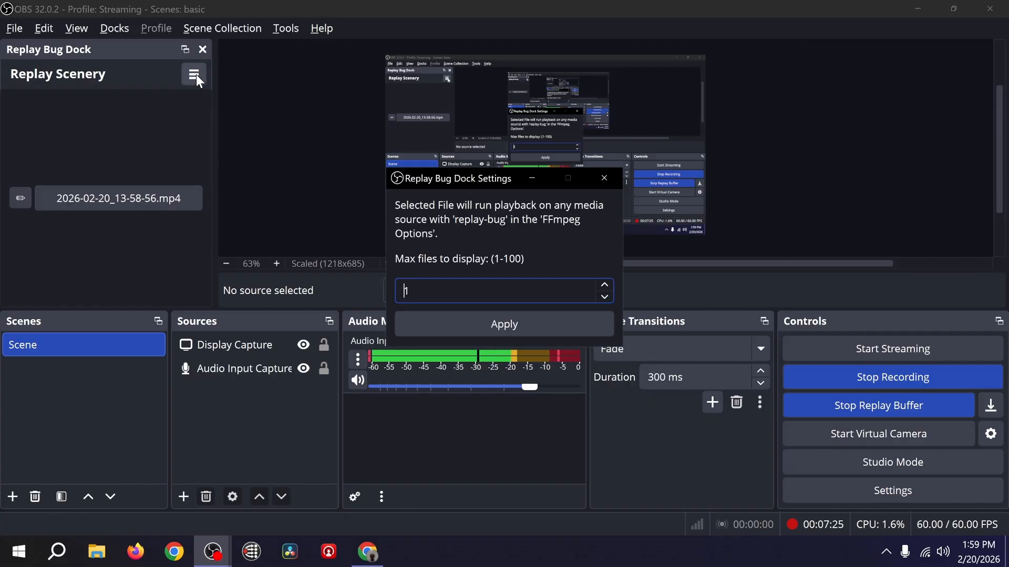
drag(412, 291, 384, 289)
text(100)
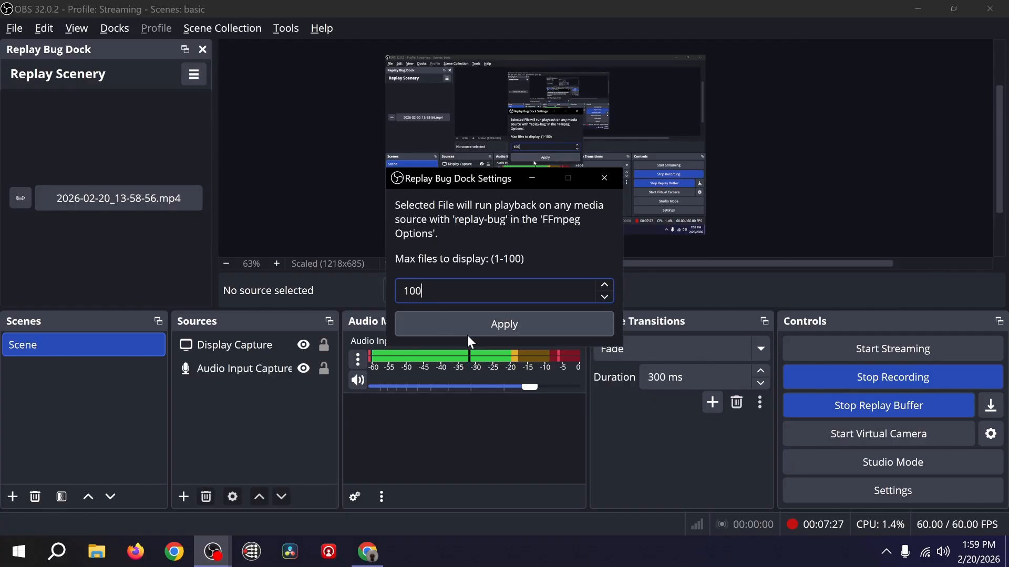
click(466, 323)
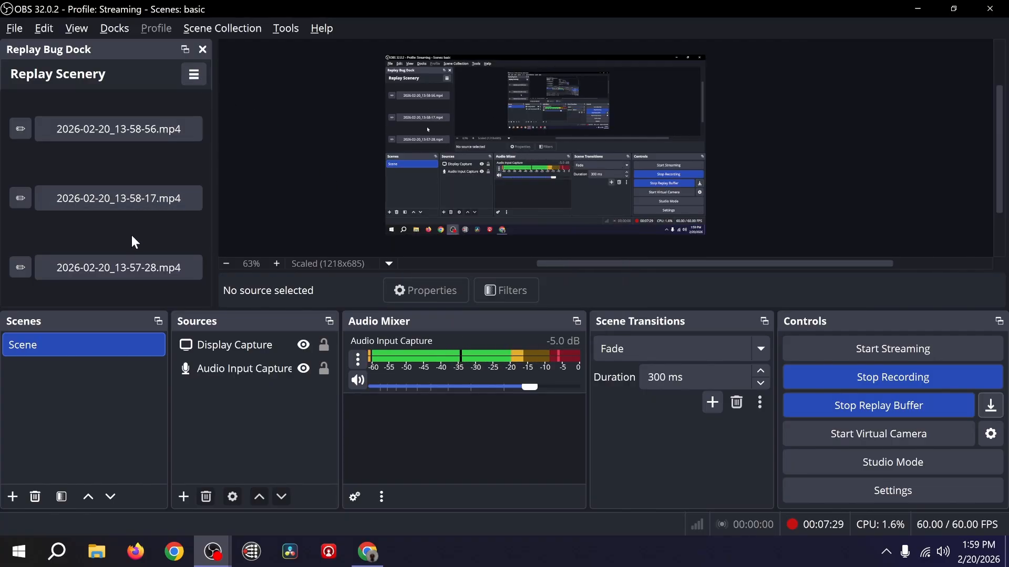
Open the Replay Bug settings and examine the destination folder path that supplies the dock's files
click(282, 29)
click(314, 229)
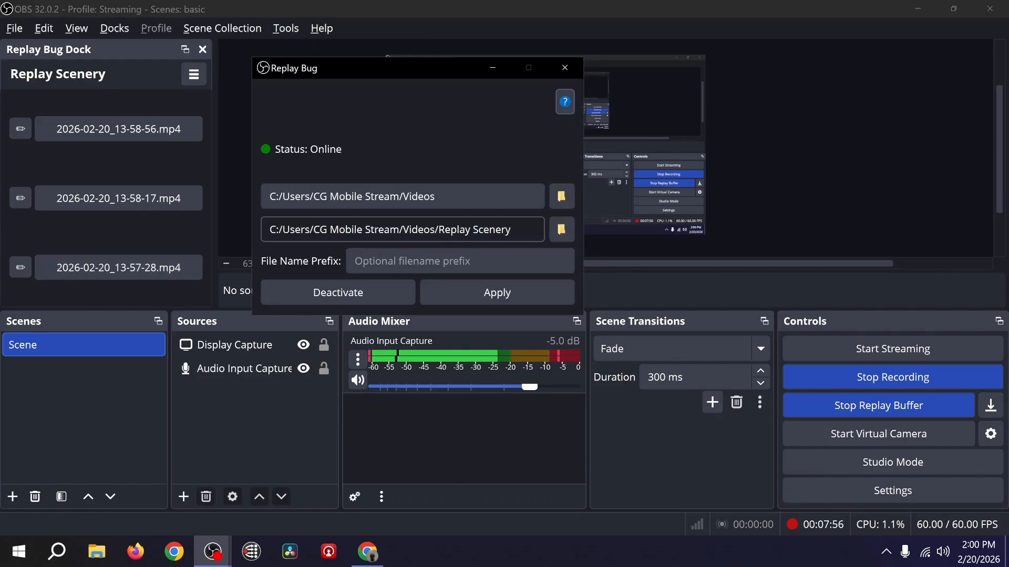
drag(510, 229, 439, 230)
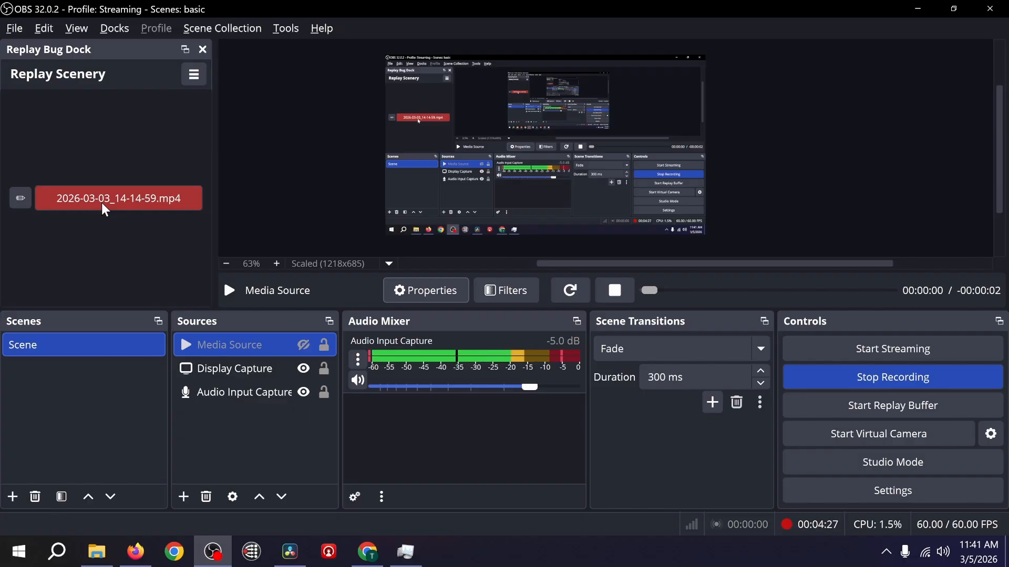
click(183, 497)
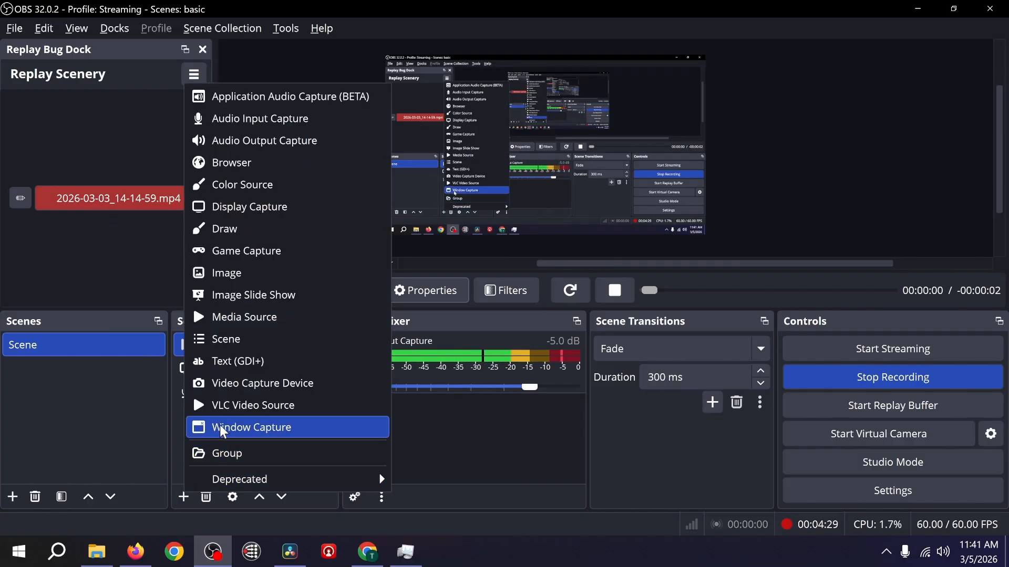
click(231, 320)
click(454, 184)
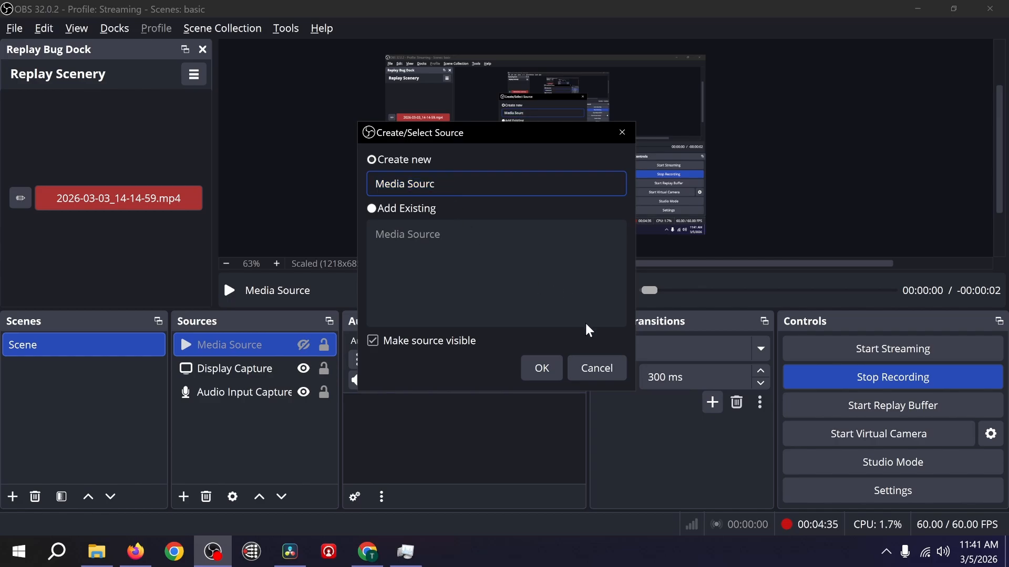
click(597, 367)
Set the FFmpeg Options of the existing Media Source to replay-bug and confirm its properties
right_click(250, 345)
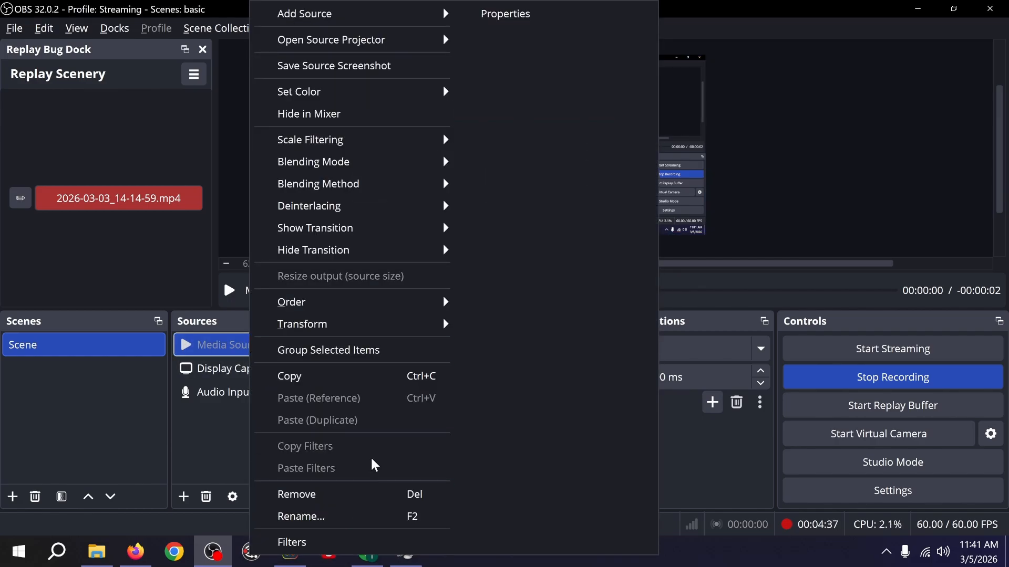
click(507, 15)
scroll(318, 365, down, 3)
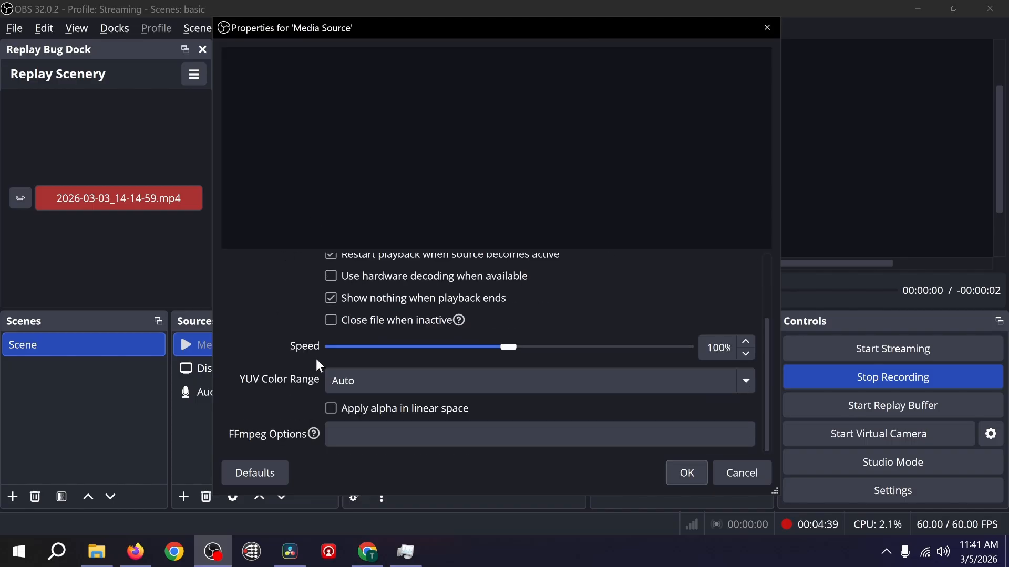
click(334, 434)
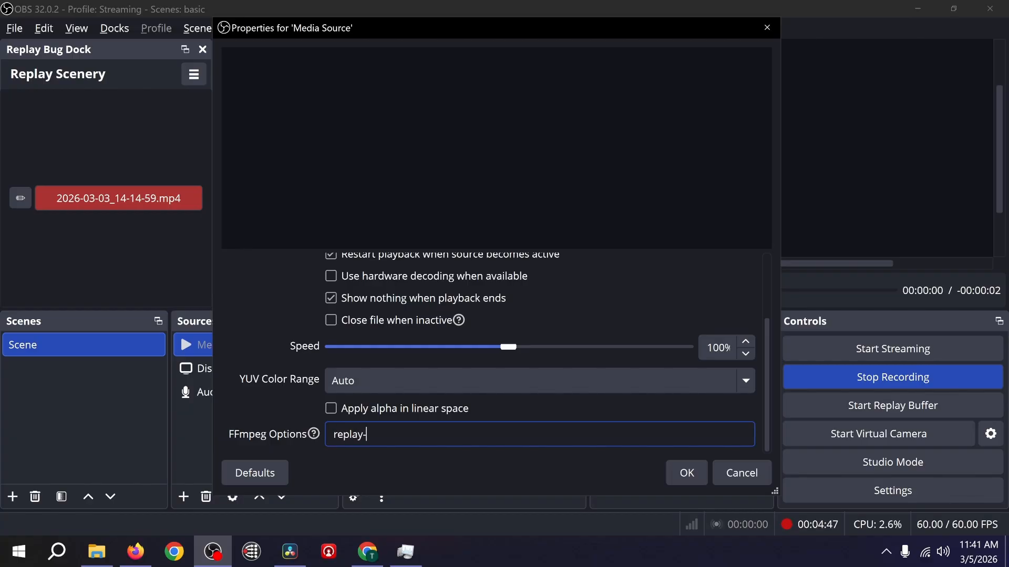
click(672, 474)
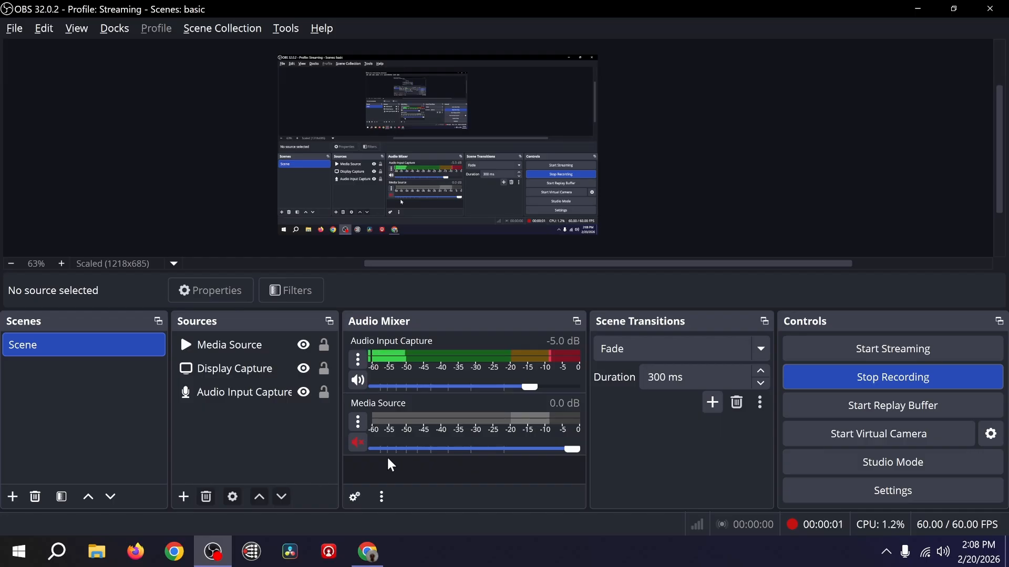
Switch to File Explorer, open C:\Program Files\obs-studio, and show its full folder path
click(107, 546)
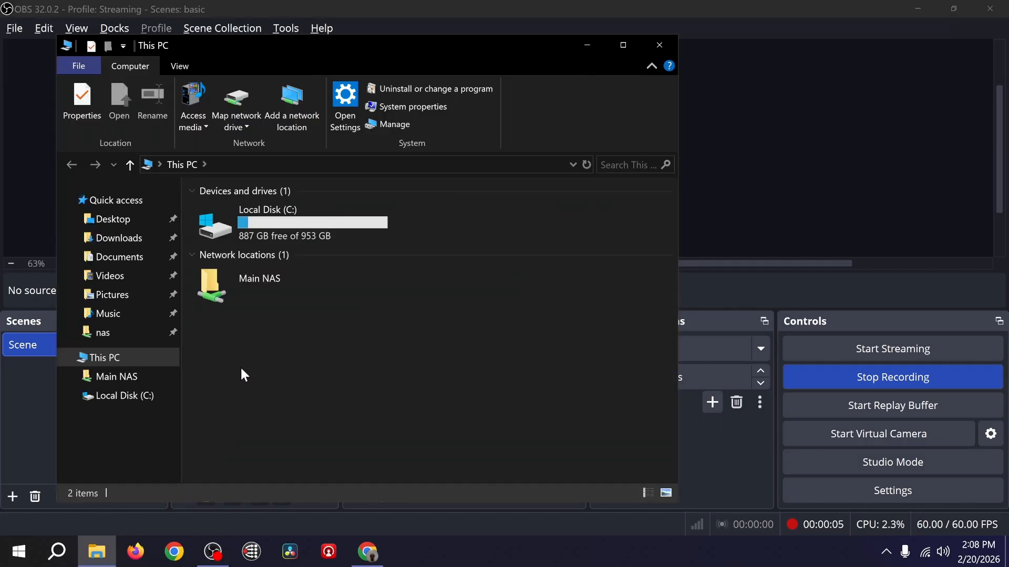
click(228, 234)
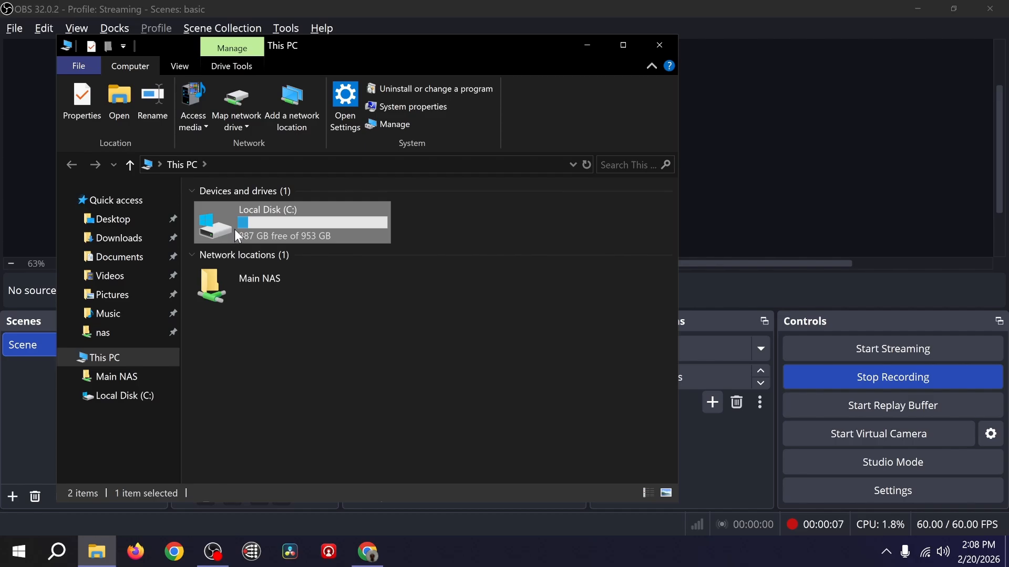
double_click(235, 229)
double_click(225, 258)
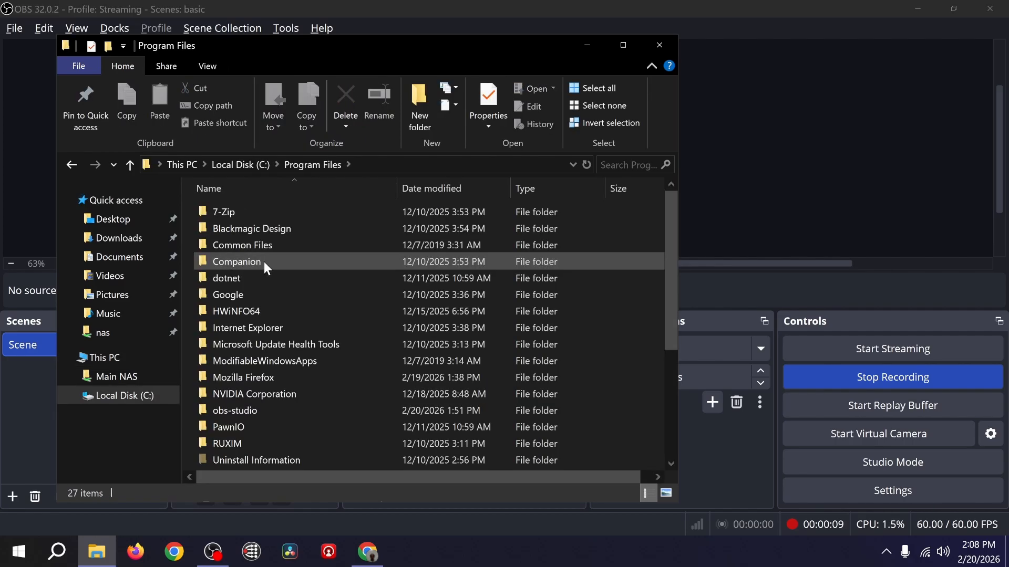
scroll(263, 261, down, 4)
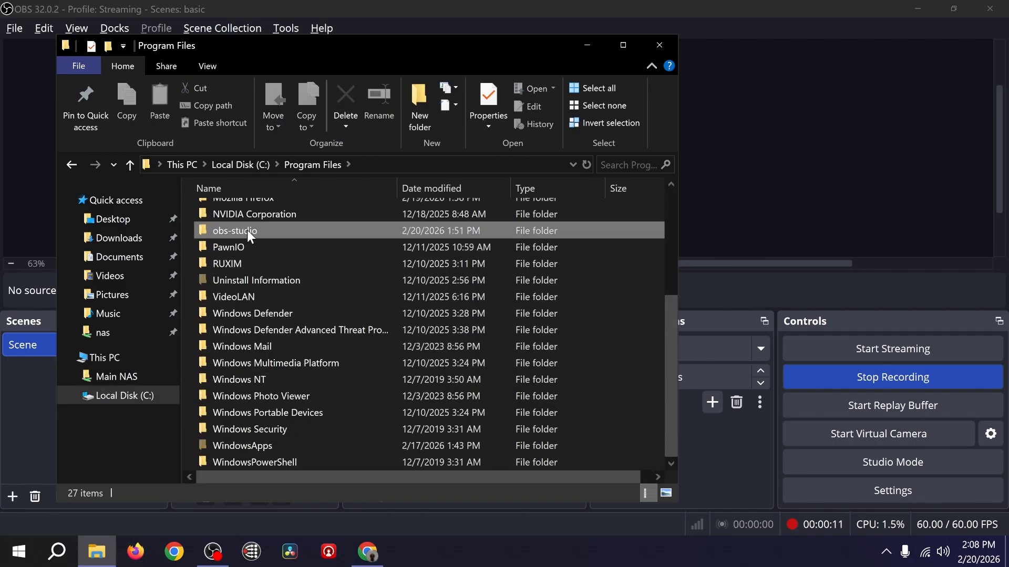
double_click(247, 230)
click(421, 164)
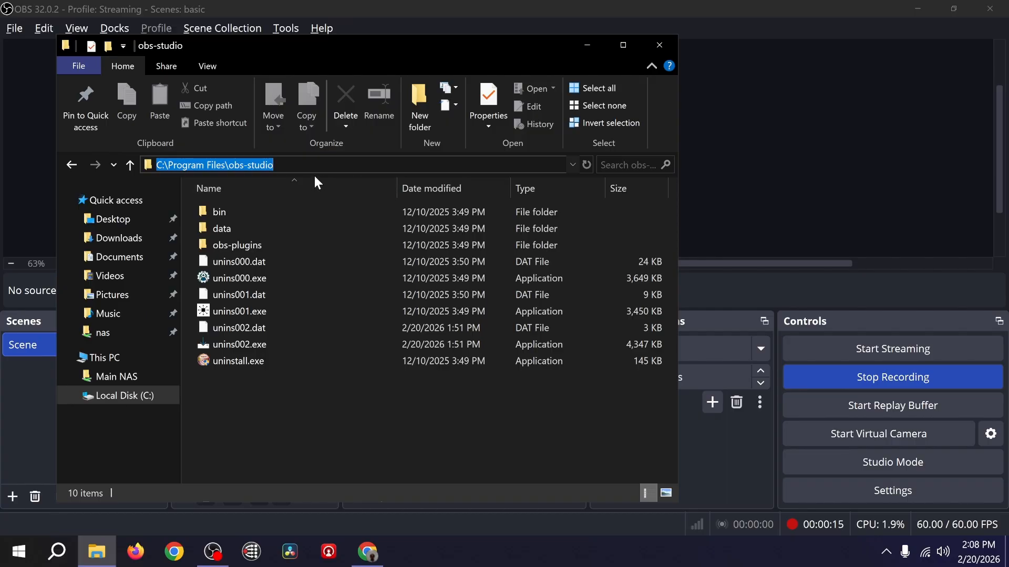
Run unins002.exe to completely uninstall the Replay Bug OBS Plugin, and dismiss the completion notice
click(219, 347)
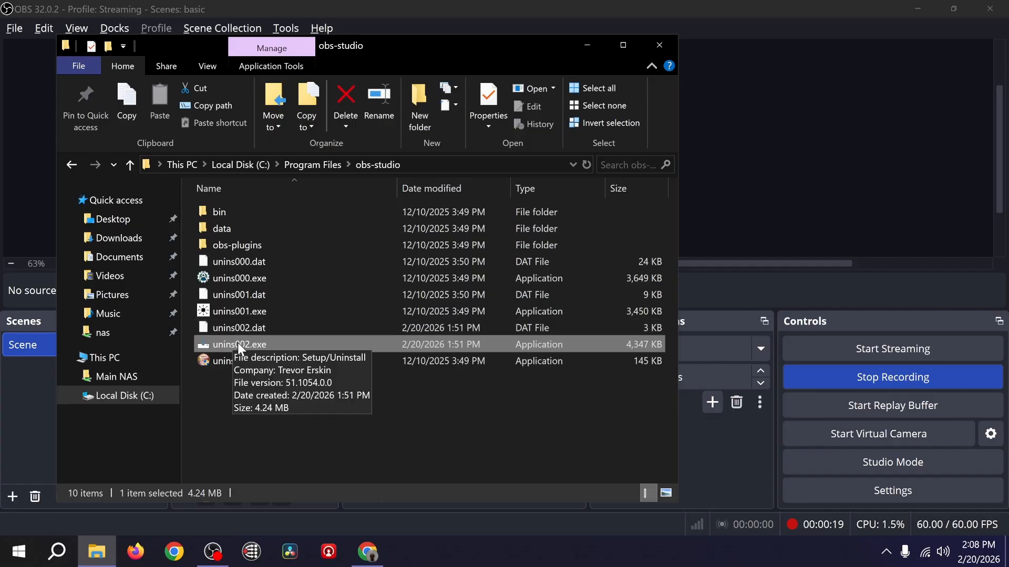
double_click(237, 346)
click(406, 383)
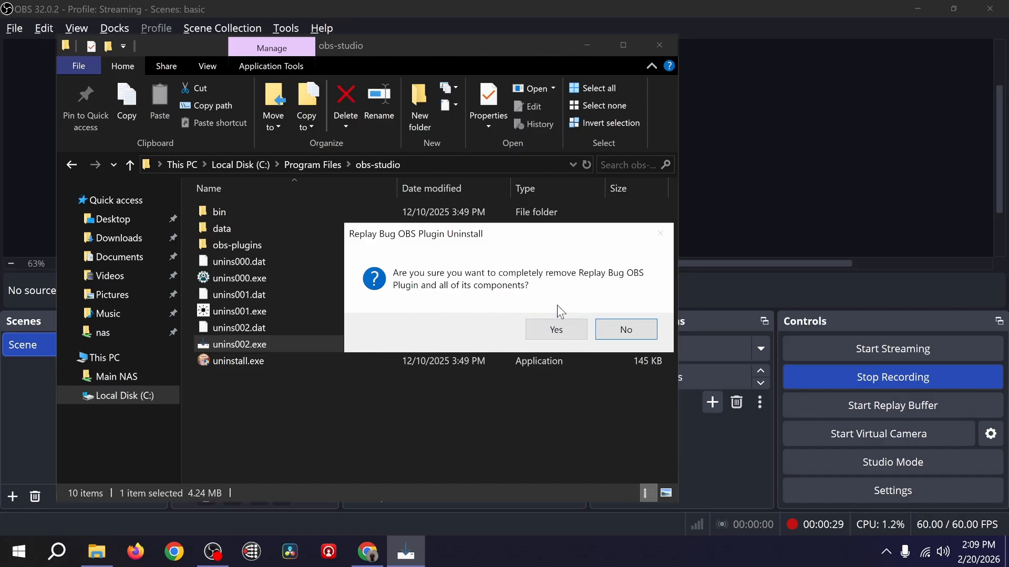
click(556, 329)
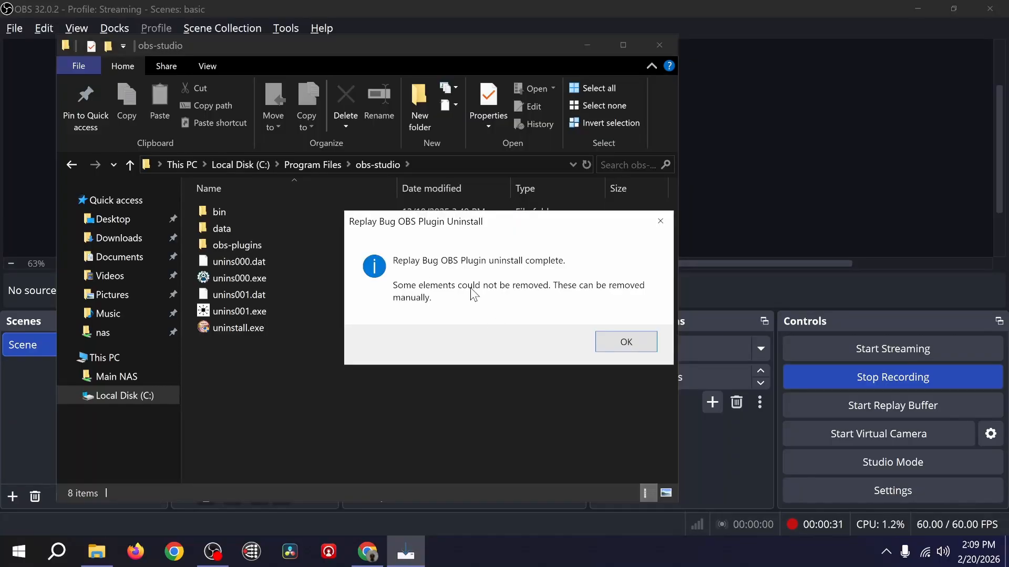
click(603, 347)
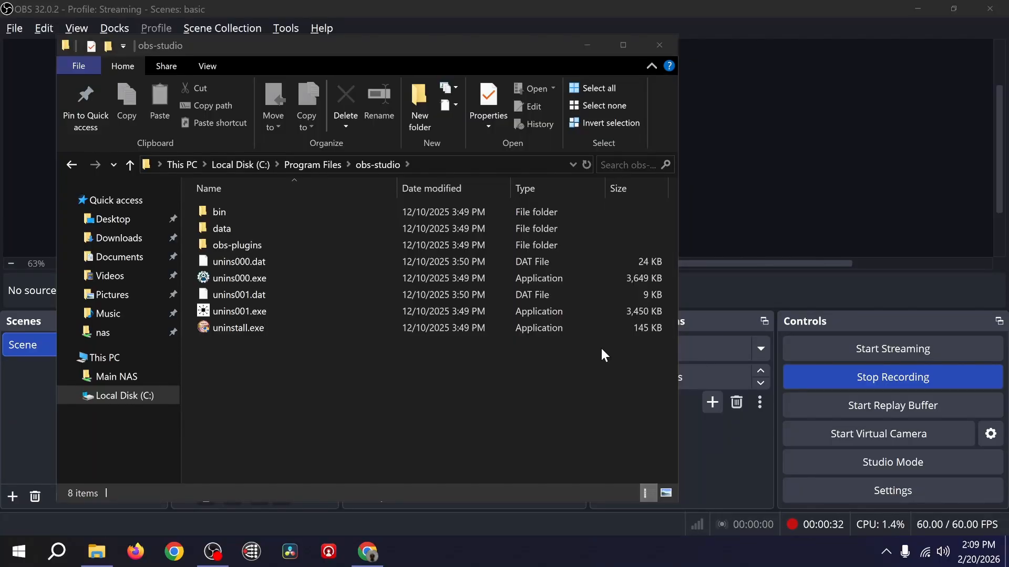
Switch back to OBS and check whether Replay Bug is still listed among the tools
click(579, 29)
click(286, 29)
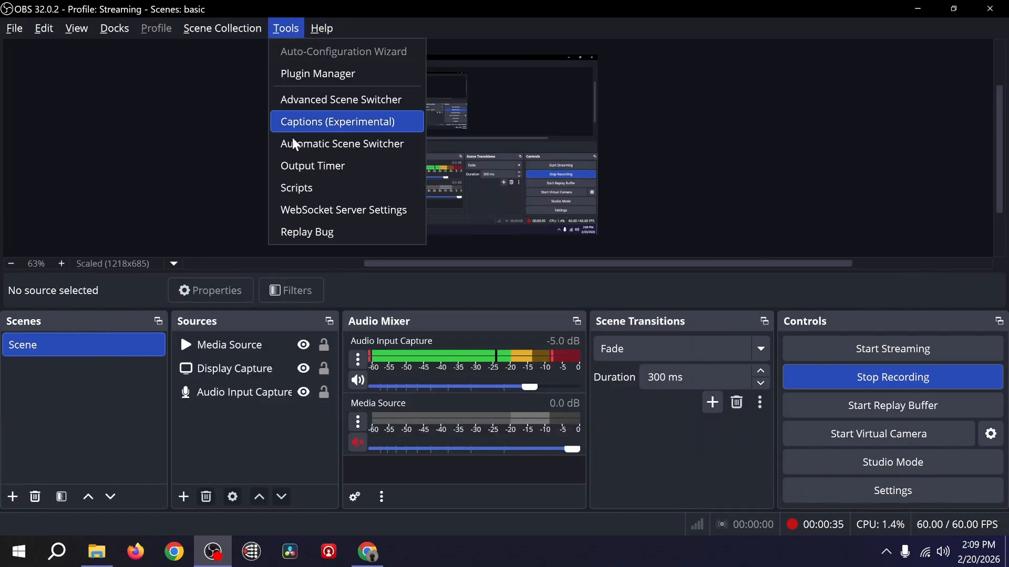
click(645, 224)
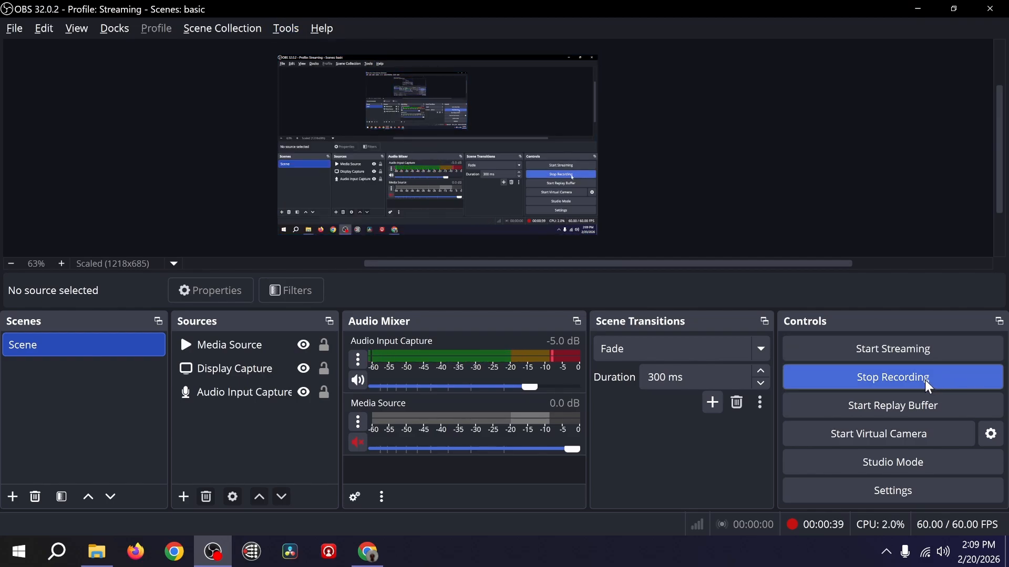